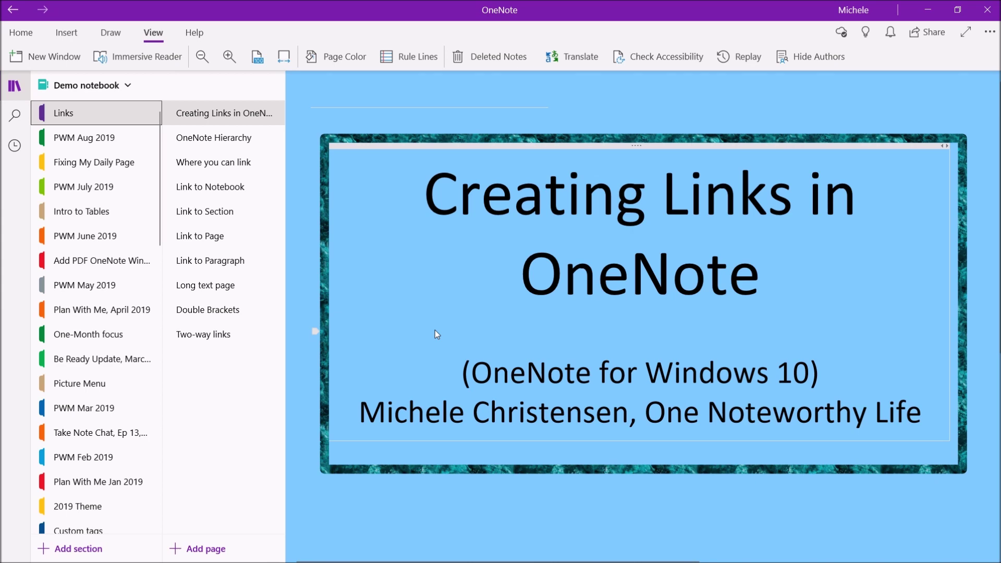
# Open the OneNote Hierarchy page to view its account, notebook, section and page diagram.
pyautogui.click(256, 147)
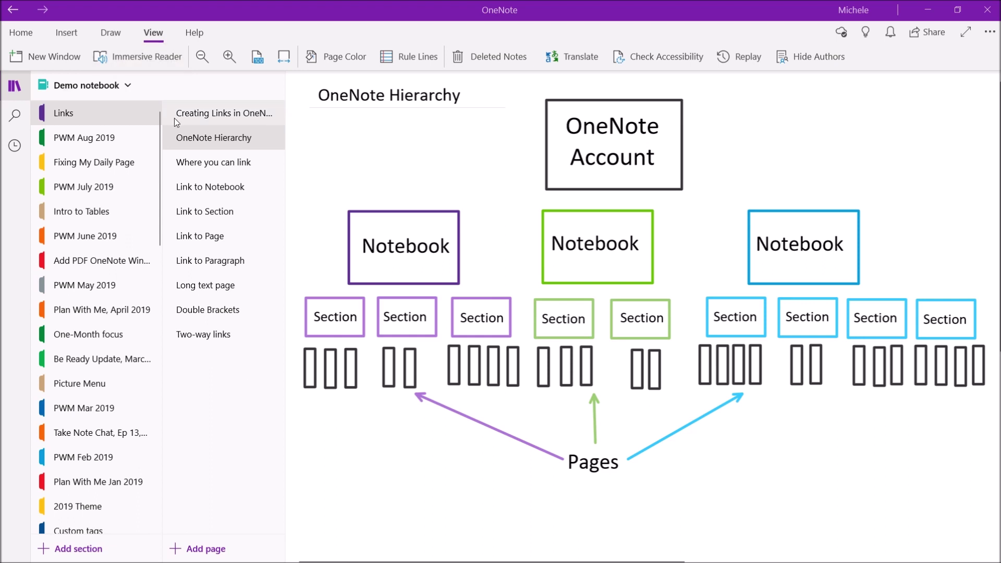
# View the Where you can link page, then move on to the Link to Notebook page.
pyautogui.click(214, 163)
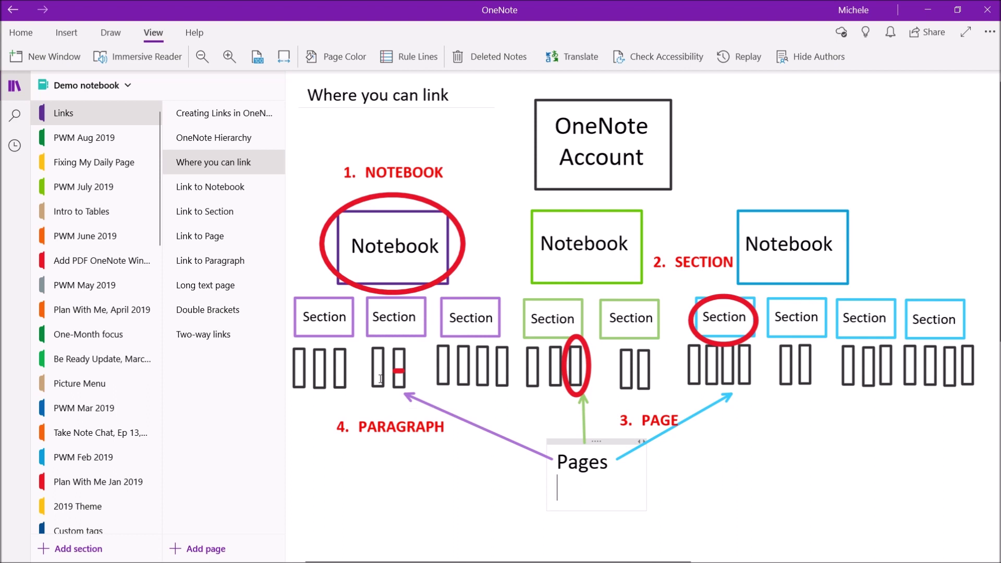
pyautogui.click(218, 191)
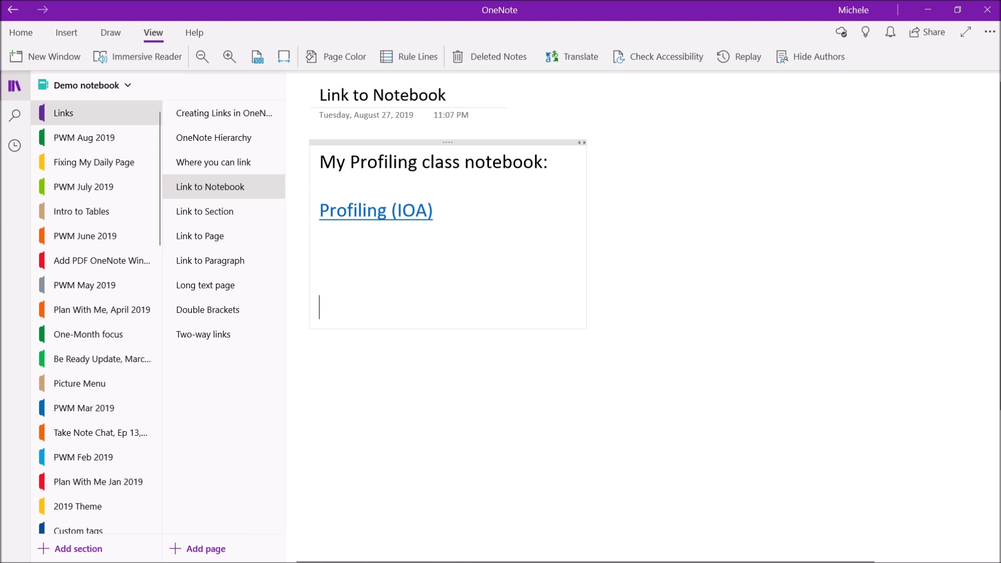
# Follow the Profiling (IOA) link, switch back to Demo notebook, and follow the link again.
pyautogui.press('Escape')
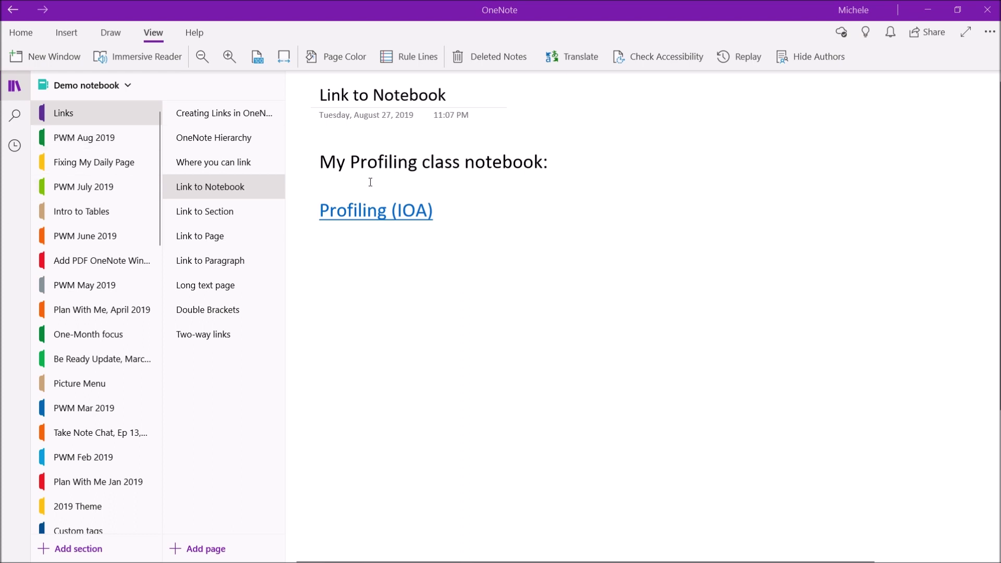
pyautogui.click(369, 218)
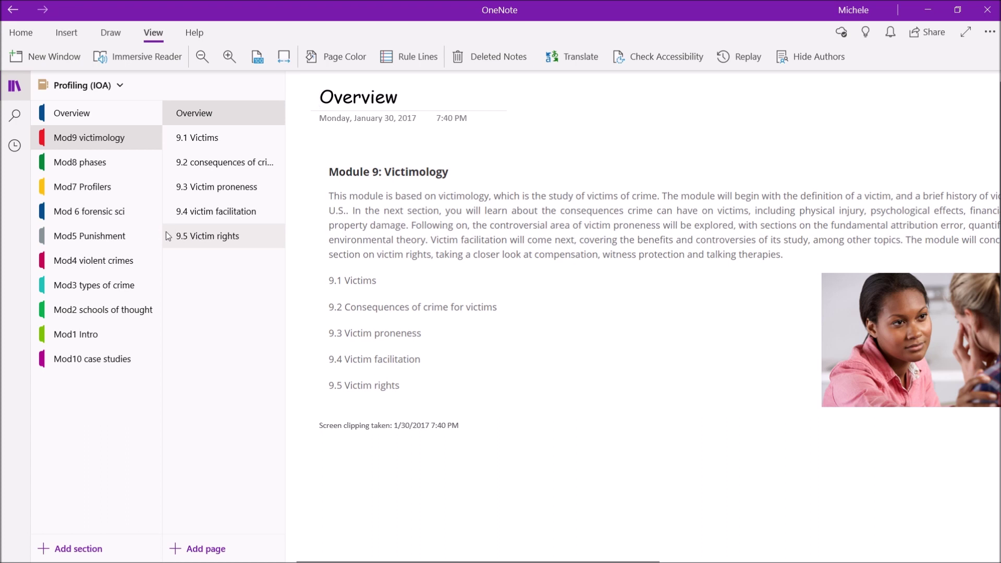
pyautogui.click(83, 86)
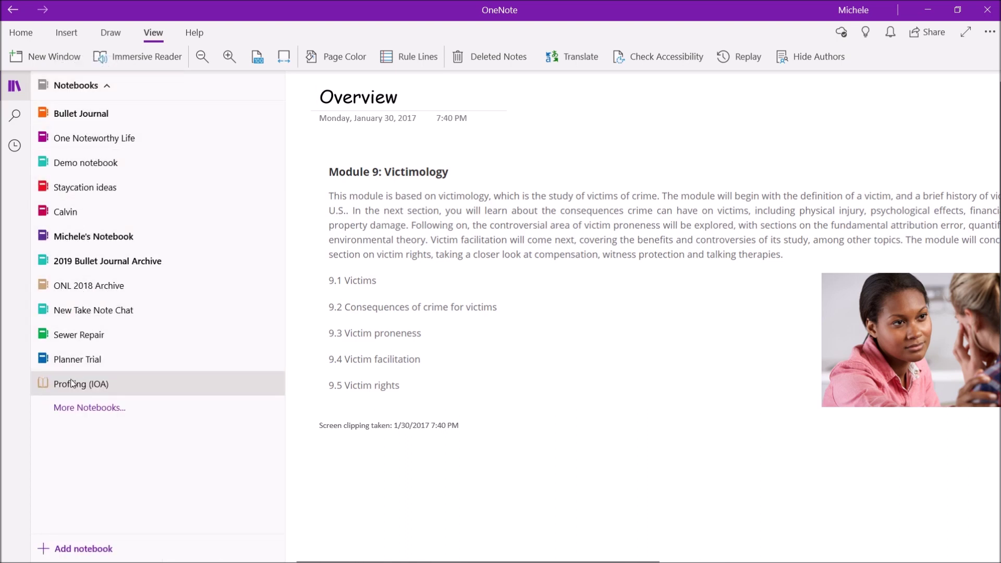
pyautogui.click(64, 163)
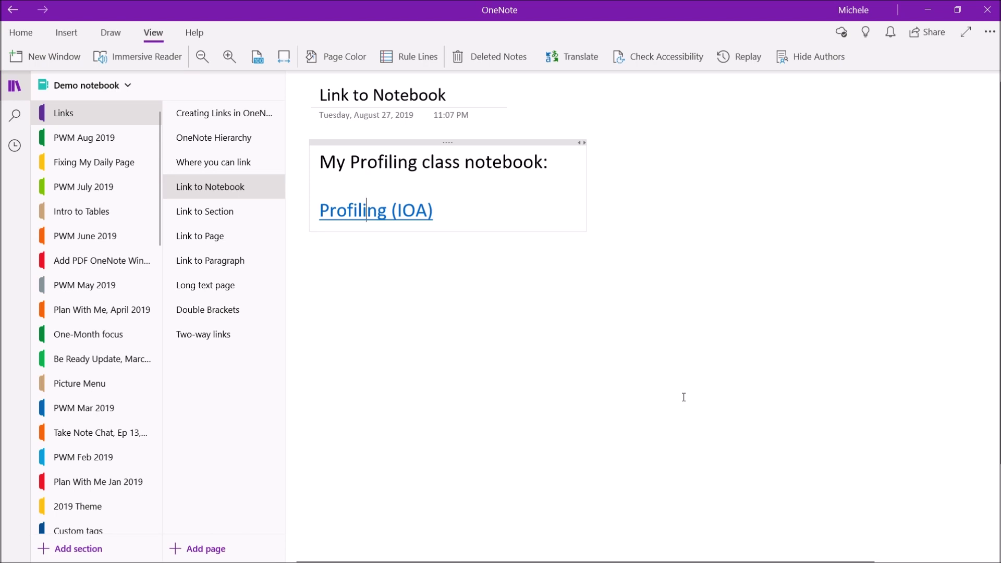
pyautogui.click(367, 209)
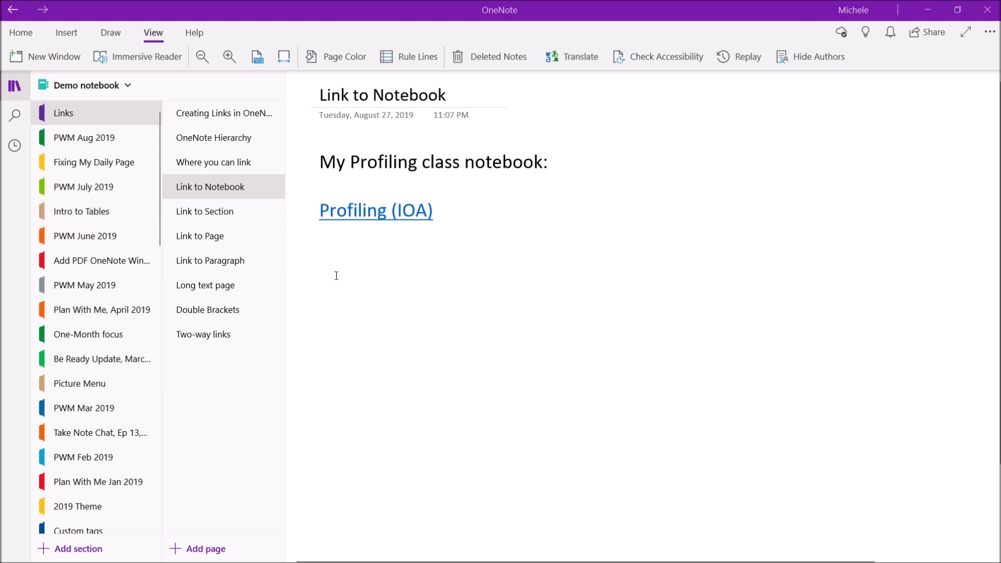
pyautogui.click(354, 212)
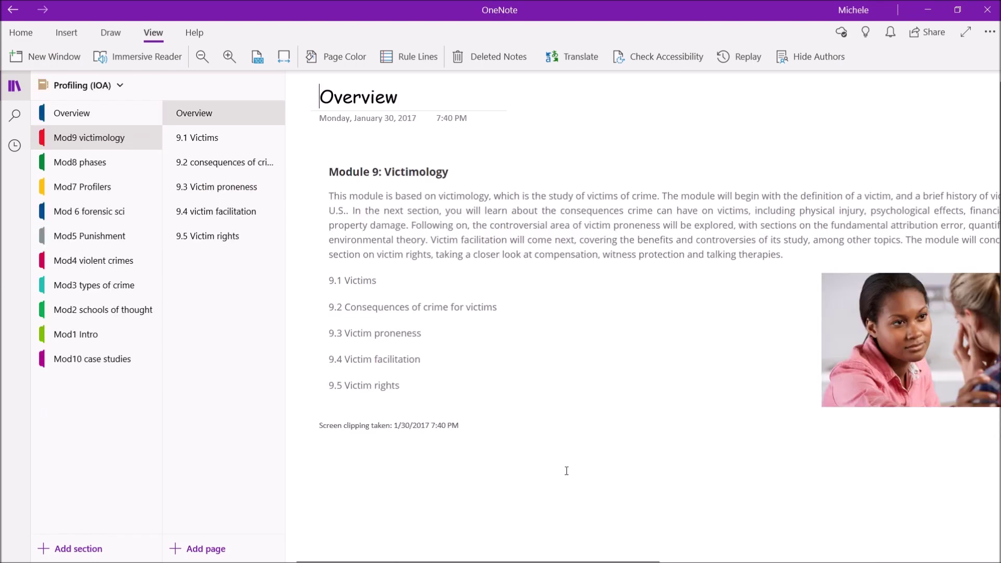
# Add a page titled 'Link demo' to the Mod9 victimology section.
pyautogui.click(207, 551)
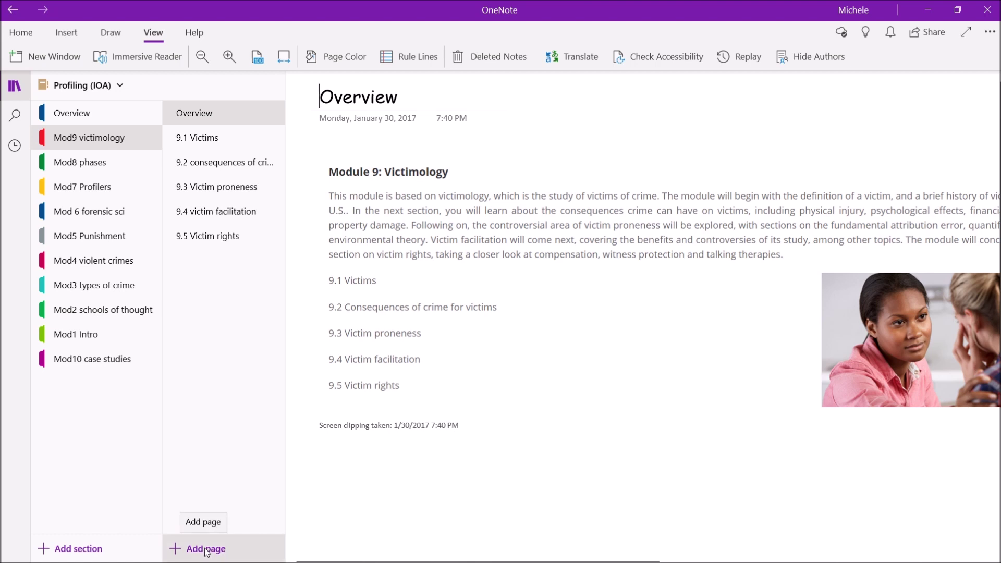
pyautogui.write('Li')
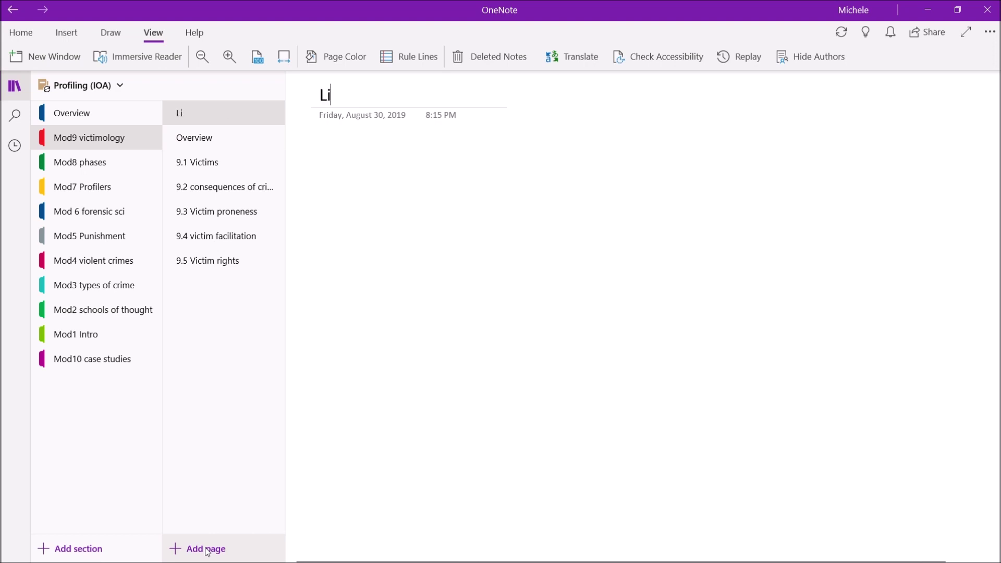
pyautogui.write('nk demo')
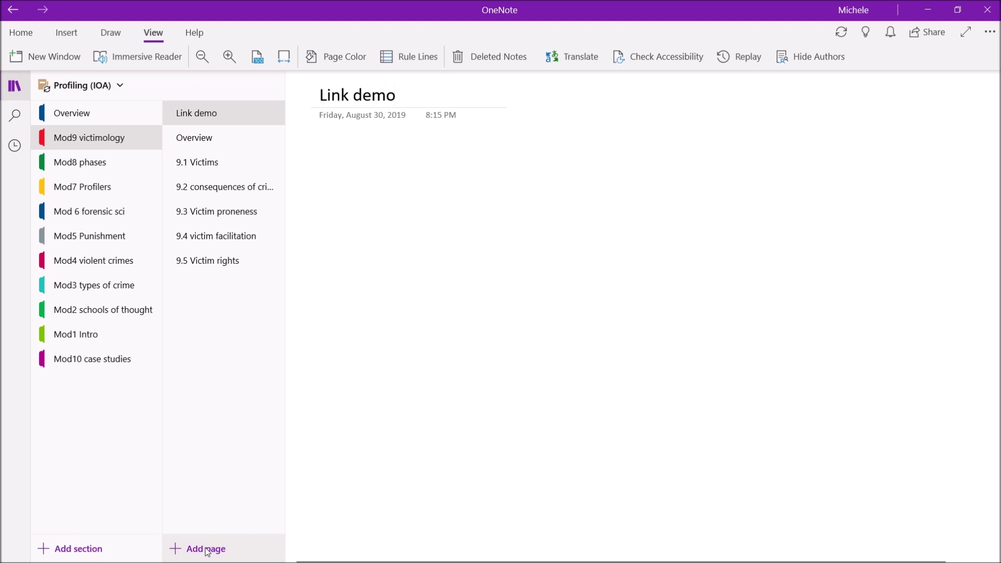
pyautogui.press('Return')
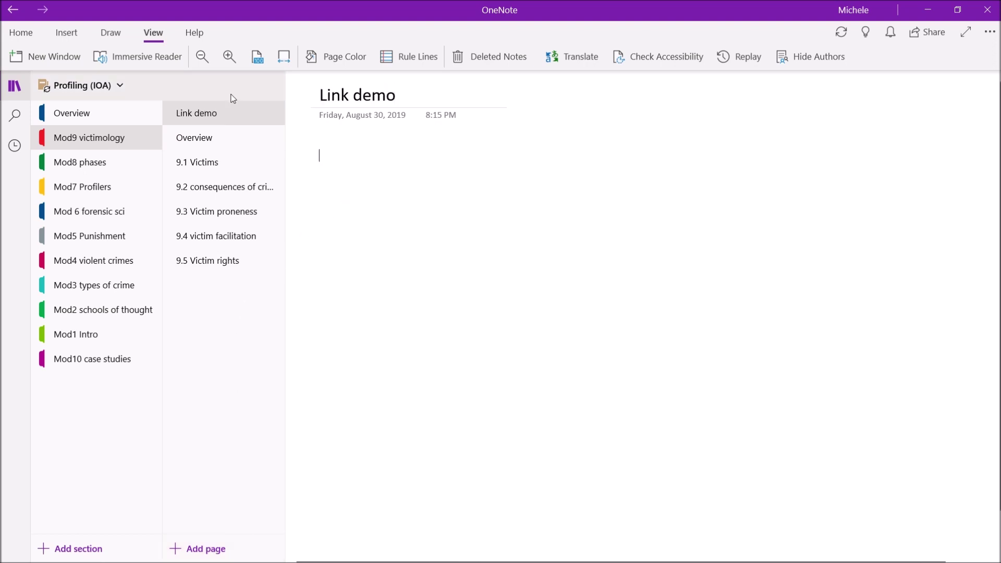
# Type 'Link to demo notebook:' in 22 pt with blank lines below it.
pyautogui.click(103, 36)
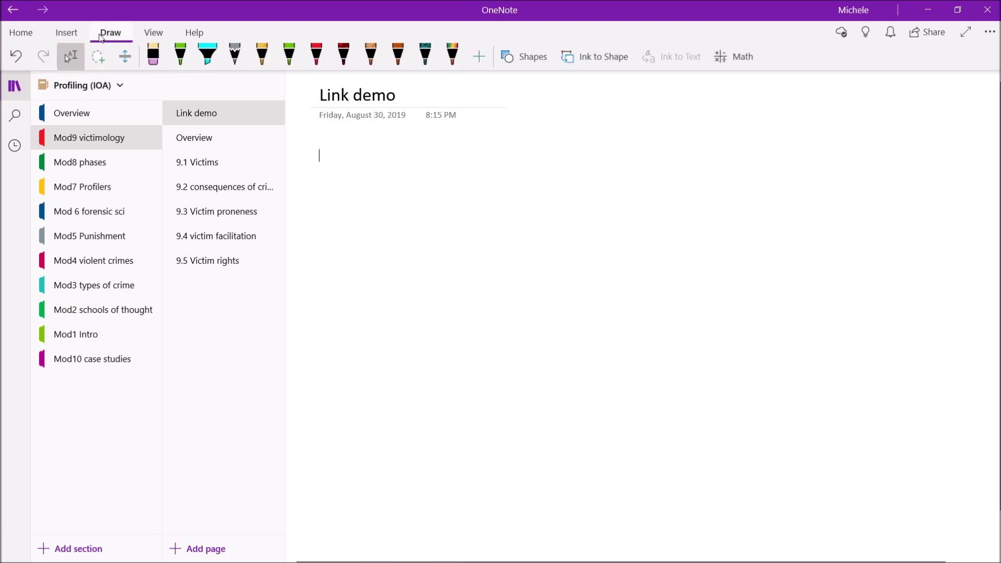
pyautogui.click(27, 37)
pyautogui.click(199, 56)
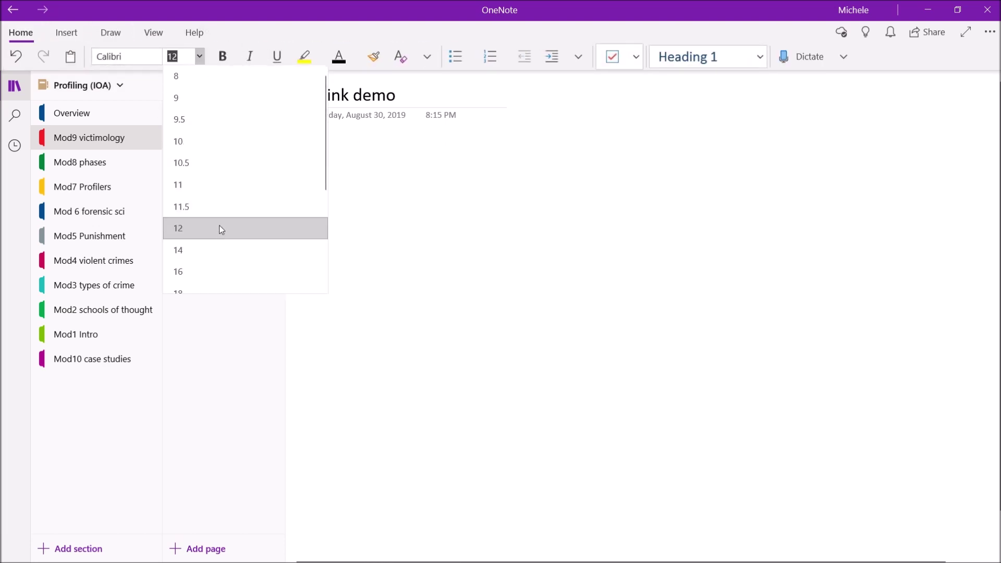
pyautogui.moveTo(323, 120); pyautogui.dragTo(283, 206)
pyautogui.click(271, 208)
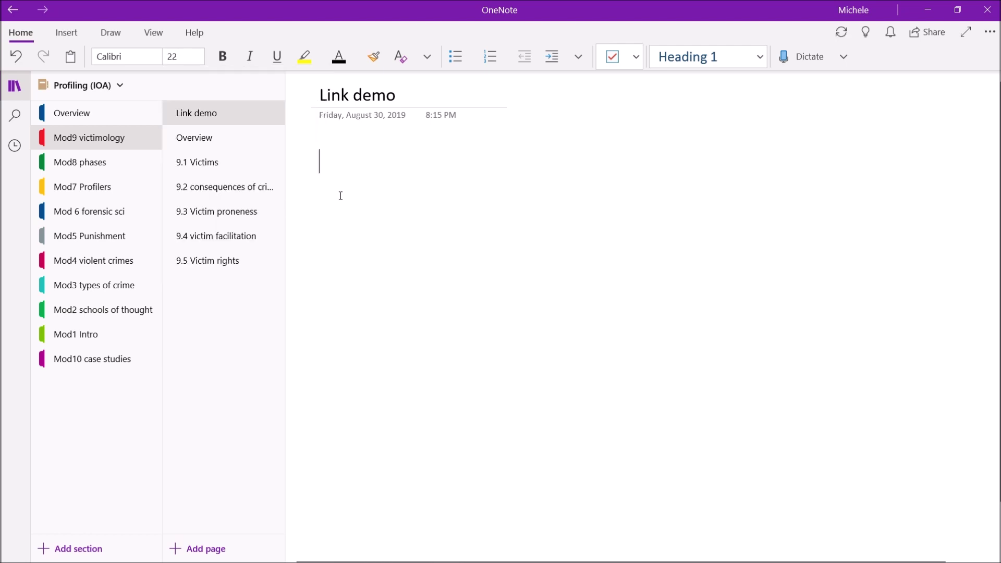
pyautogui.write('Link to')
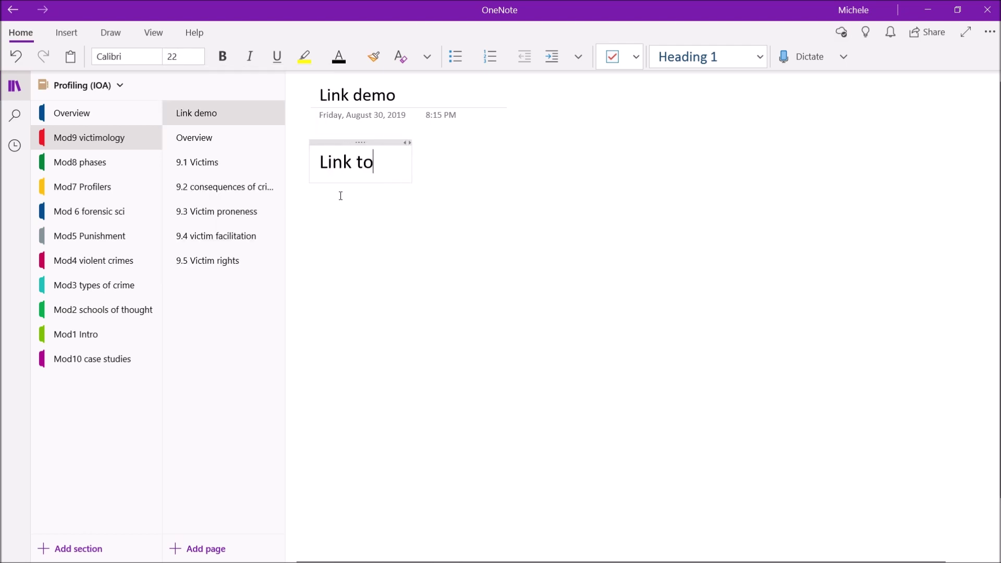
pyautogui.write(' dem')
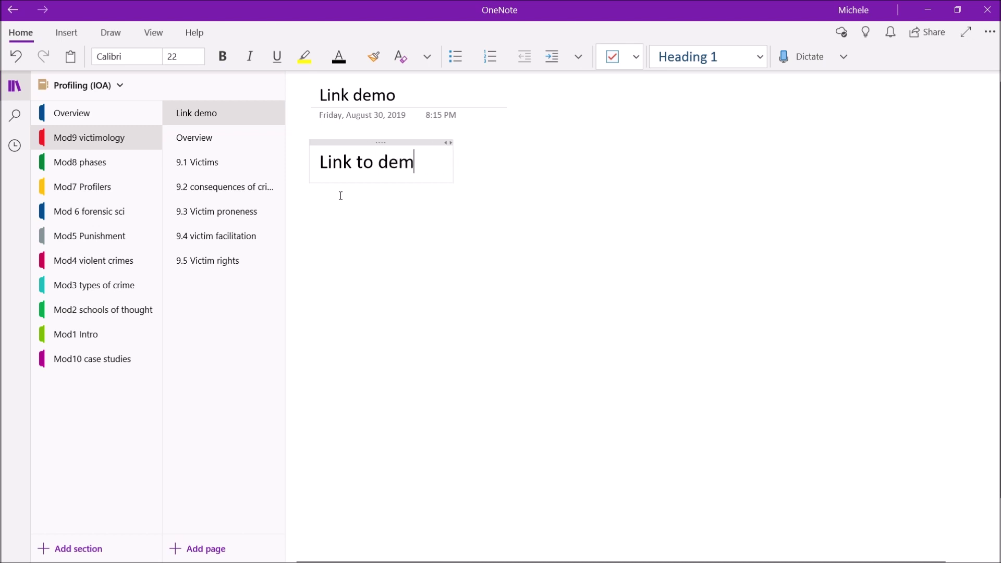
pyautogui.write('o notebook')
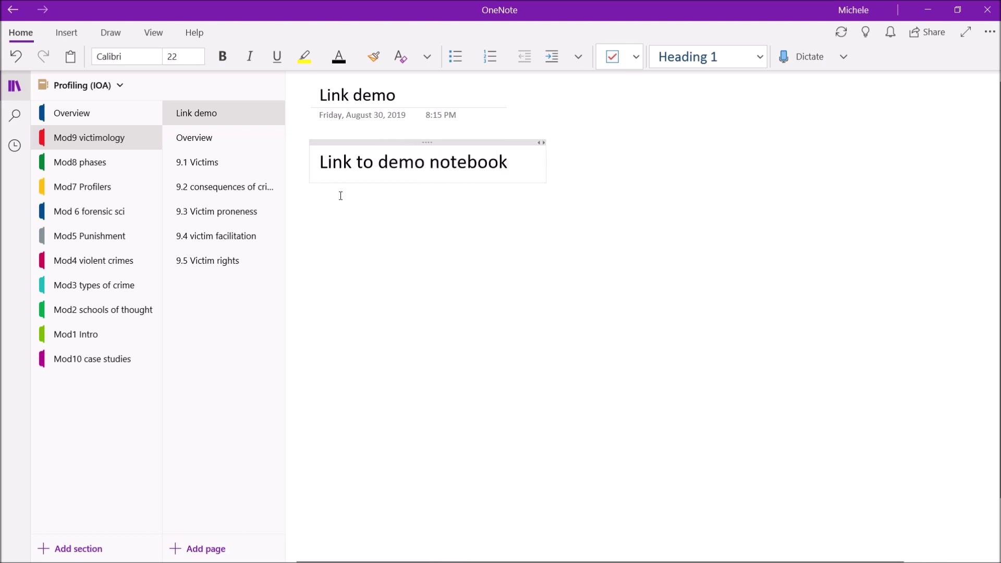
pyautogui.write(':')
pyautogui.press('Return')
pyautogui.press('Return')
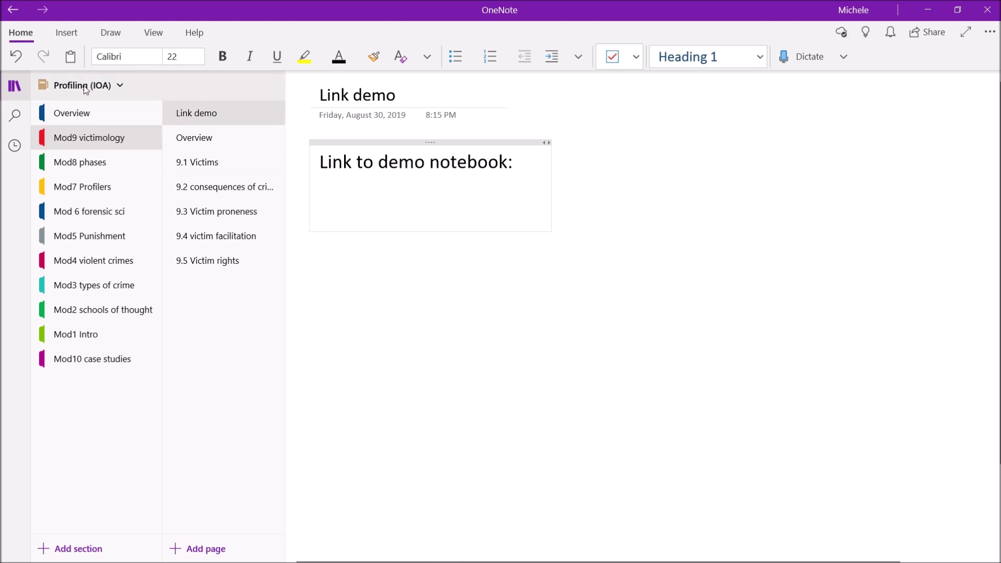
pyautogui.click(118, 88)
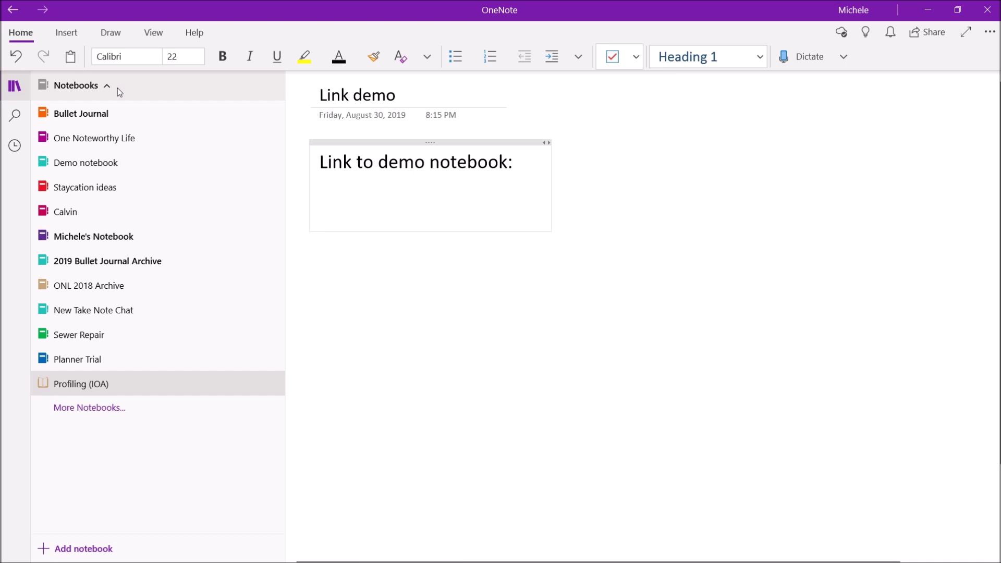
# Copy a link to Demo notebook and paste it below the Link demo text.
pyautogui.rightClick(95, 172)
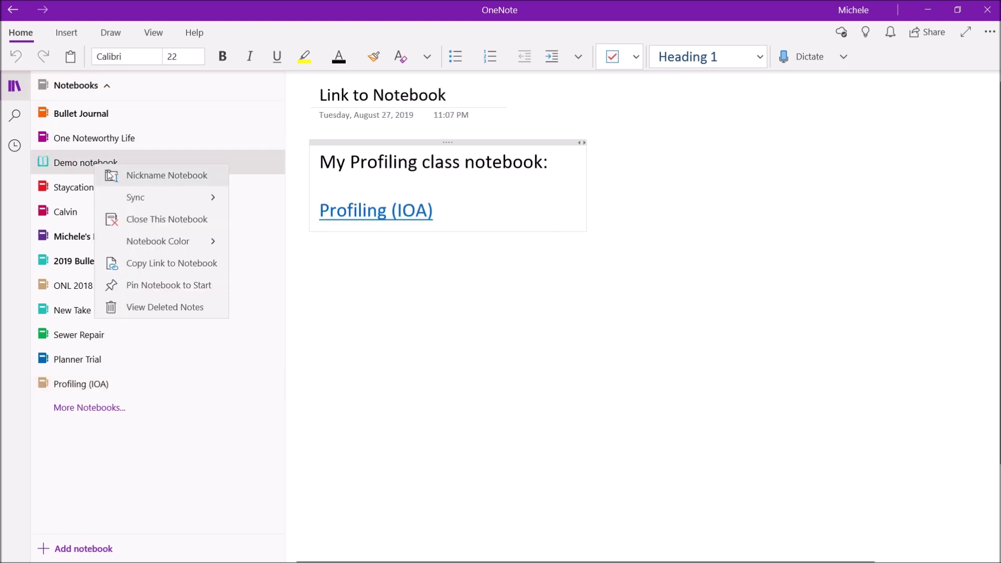
pyautogui.click(143, 264)
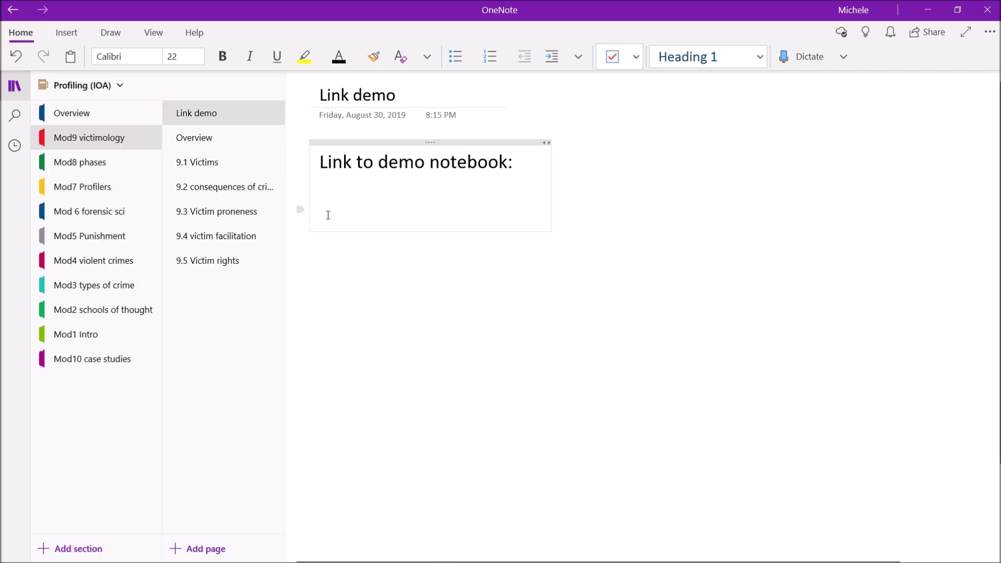
pyautogui.write('Demo notebook')
# Set the note text to 24 pt and follow the new Demo notebook link.
pyautogui.click(343, 144)
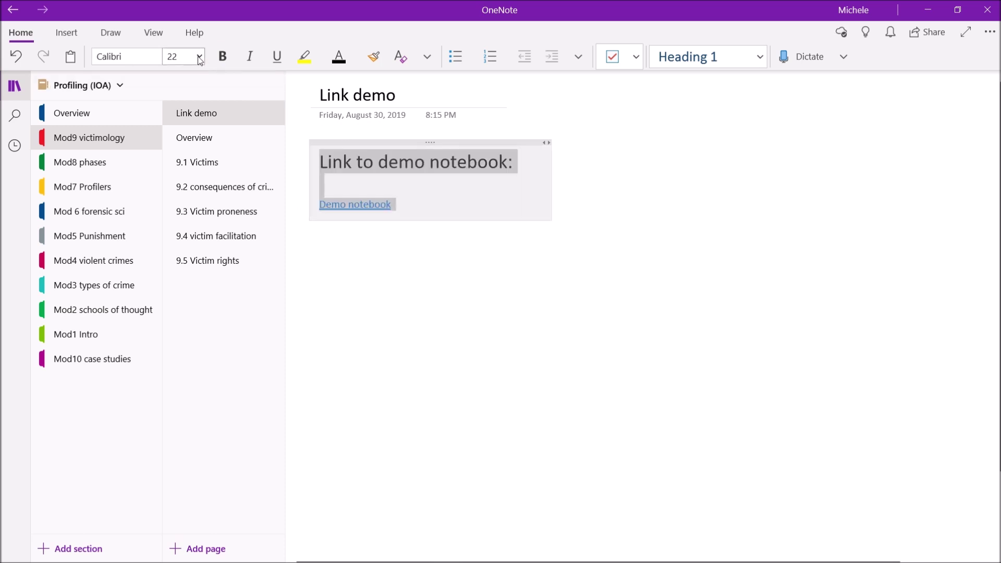
pyautogui.click(199, 56)
pyautogui.click(203, 237)
pyautogui.click(465, 365)
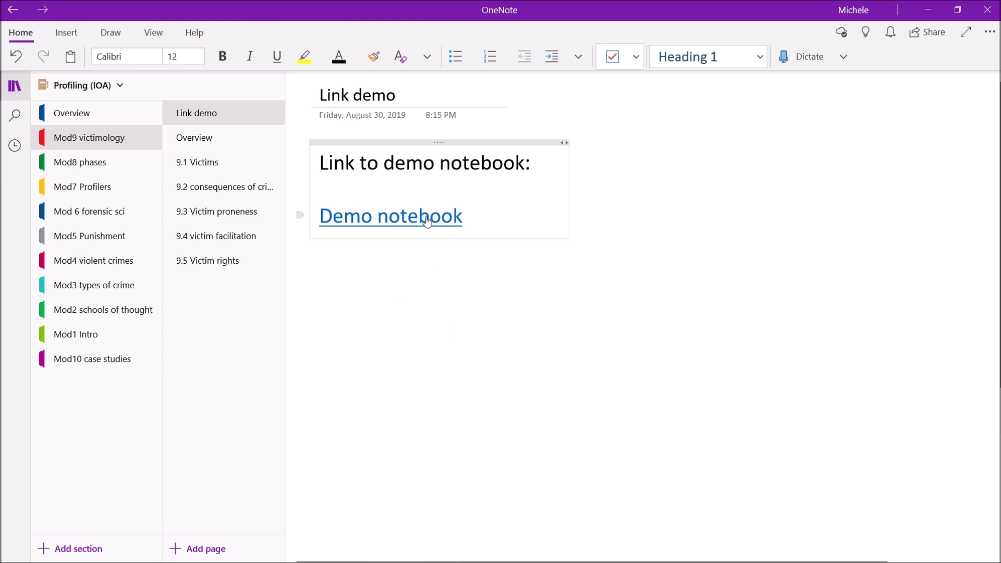
pyautogui.click(427, 221)
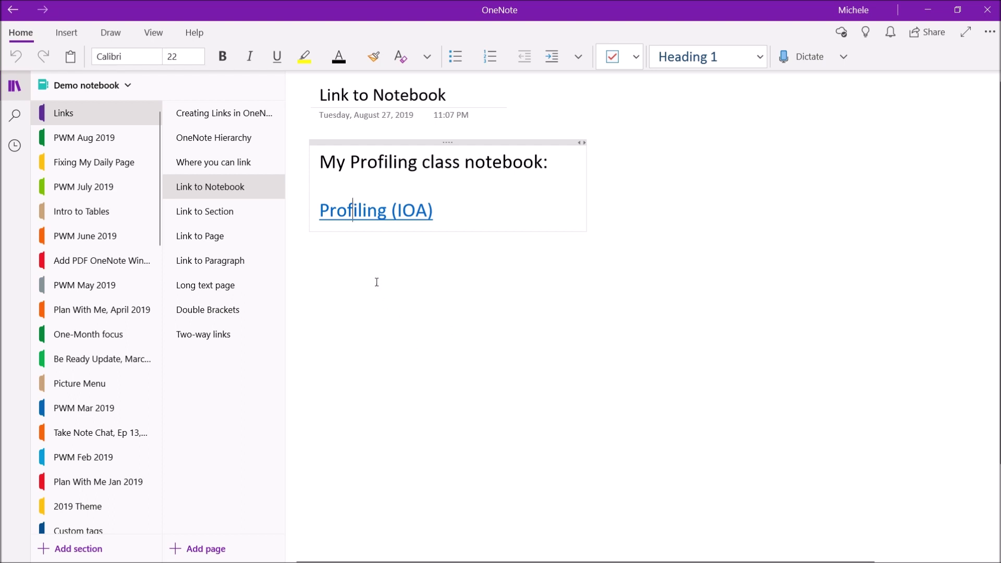
# Return to Link demo via the Profiling (IOA) link and follow its Demo notebook link.
pyautogui.click(355, 213)
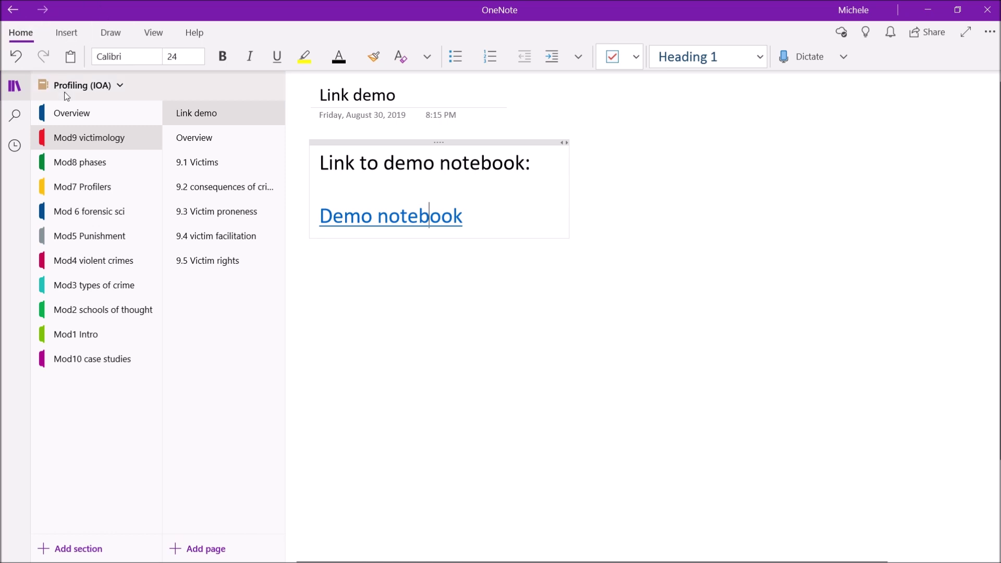
pyautogui.click(370, 218)
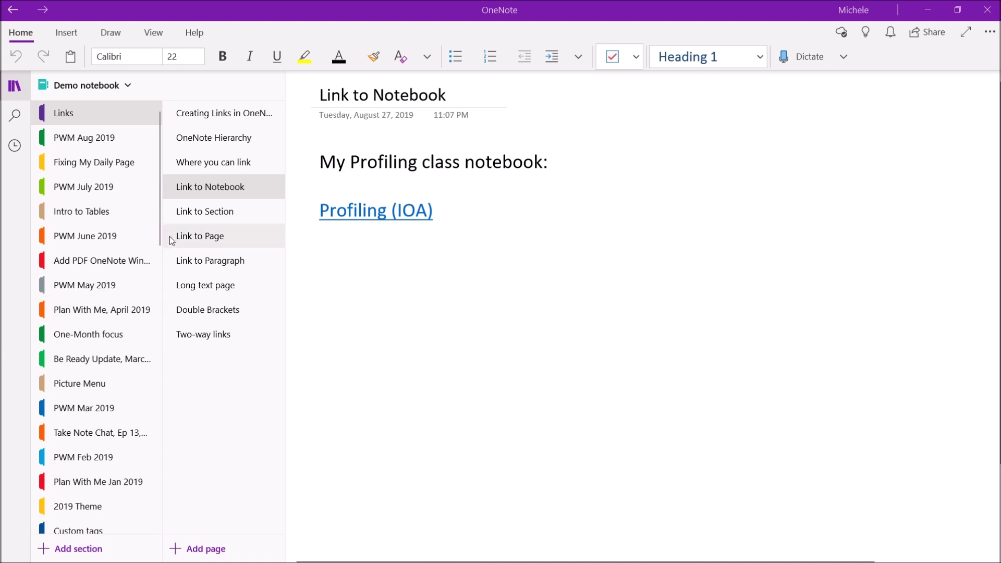
# Paste a link to the Intro to Tables section under the Link to Section heading.
pyautogui.click(181, 216)
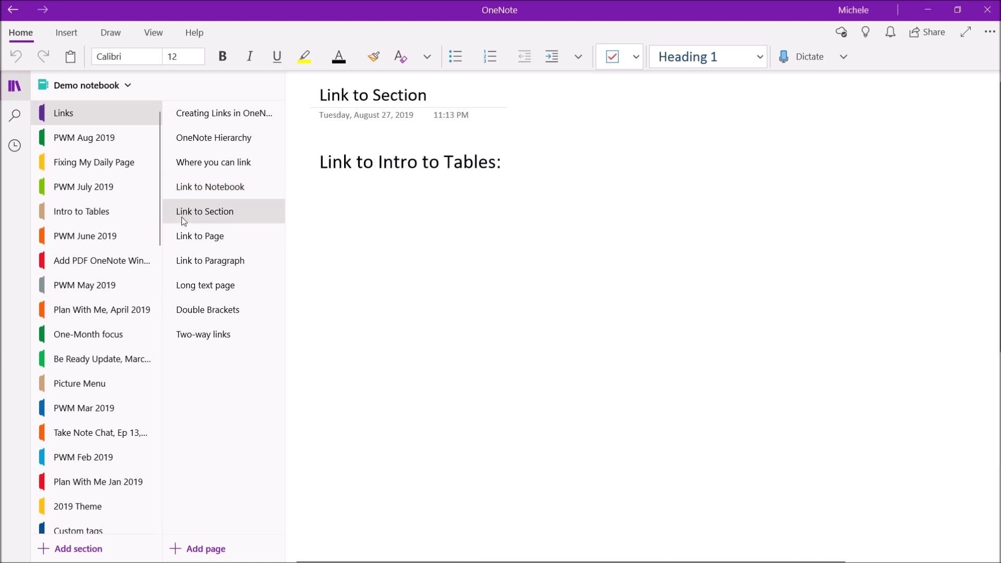
pyautogui.rightClick(95, 213)
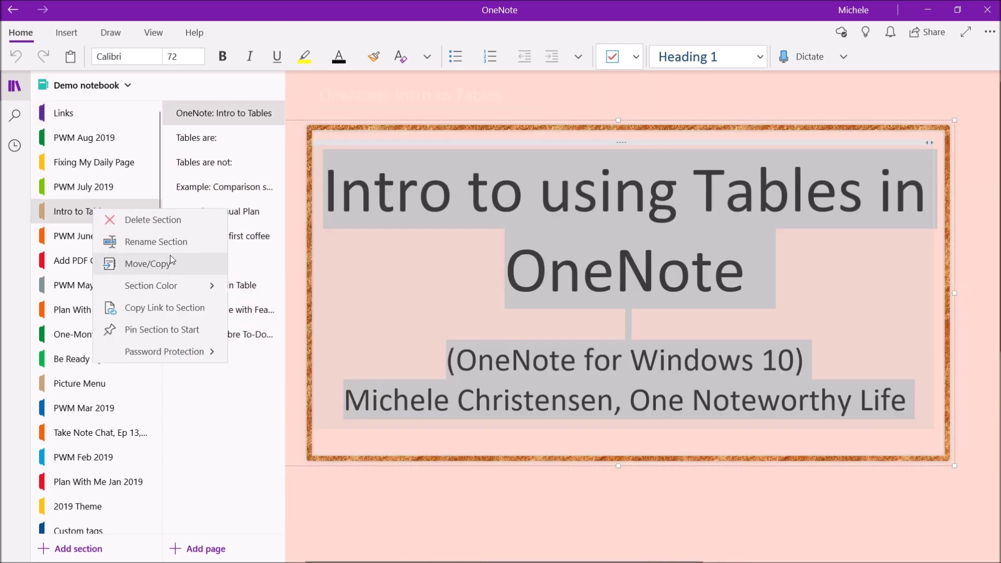
pyautogui.click(175, 309)
pyautogui.click(107, 119)
pyautogui.click(326, 183)
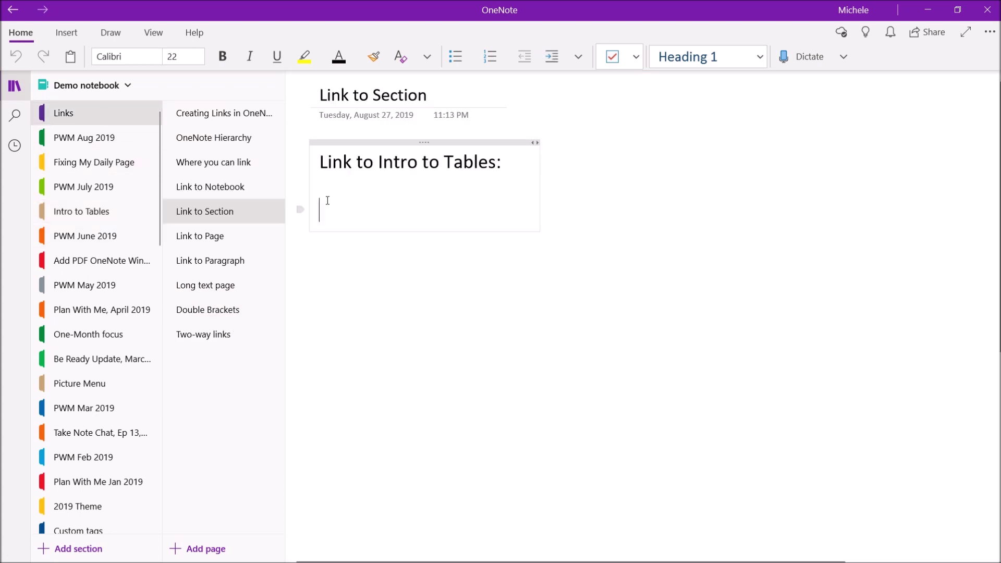
pyautogui.hotkey('ctrl', 'v')
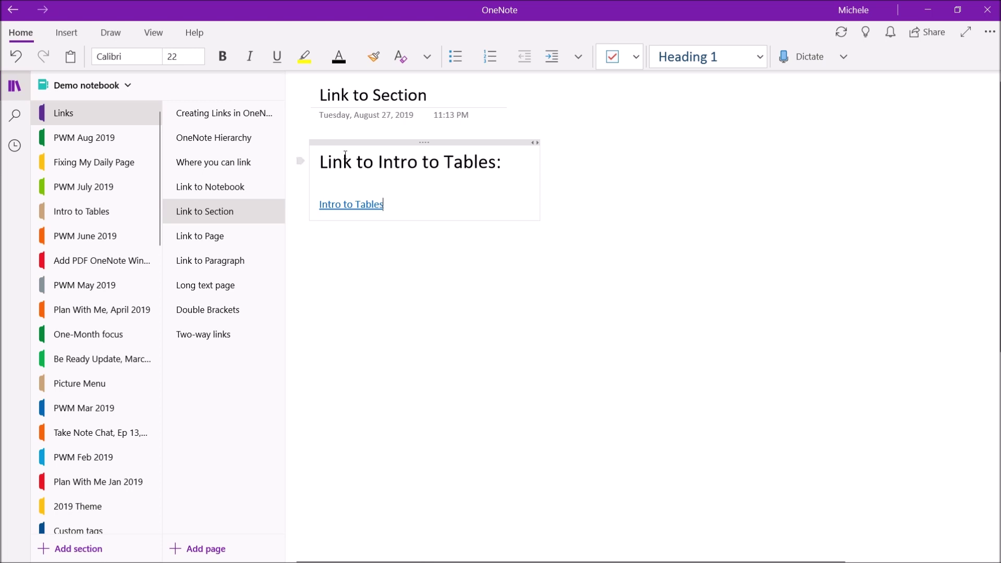
# Set the note text to 24 pt, test the Intro to Tables link, then open Link to Page.
pyautogui.click(351, 142)
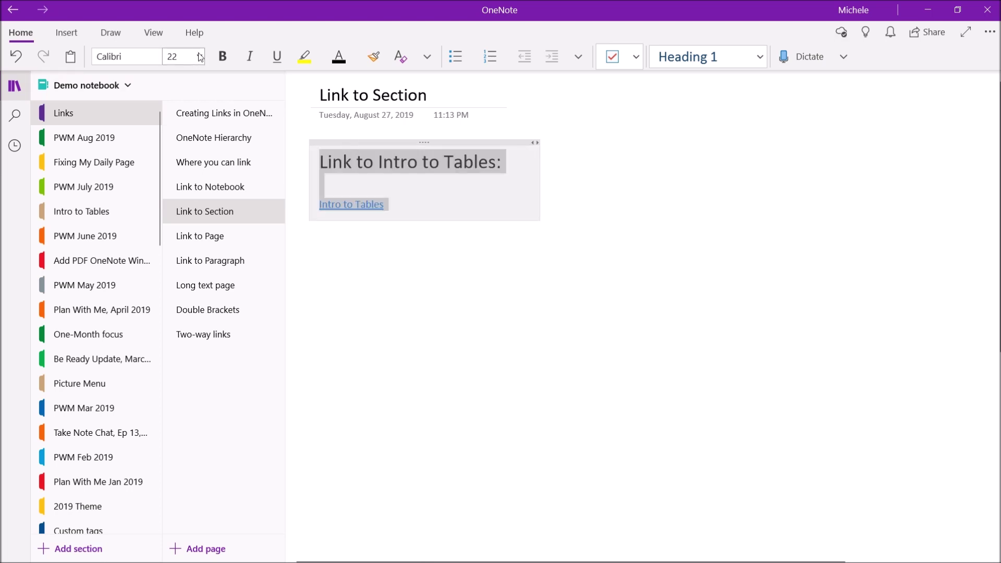
pyautogui.click(199, 56)
pyautogui.click(220, 234)
pyautogui.click(547, 432)
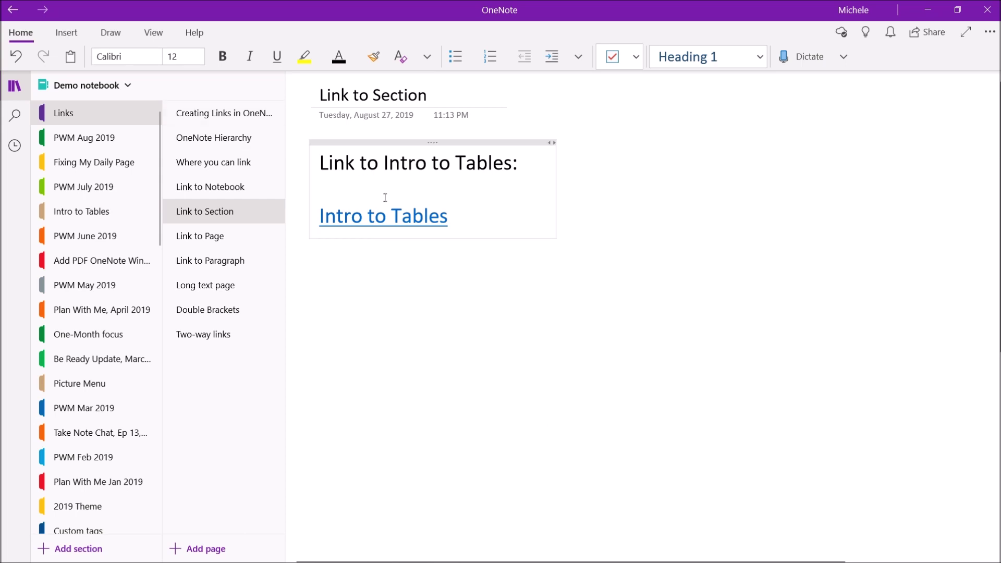
pyautogui.click(398, 225)
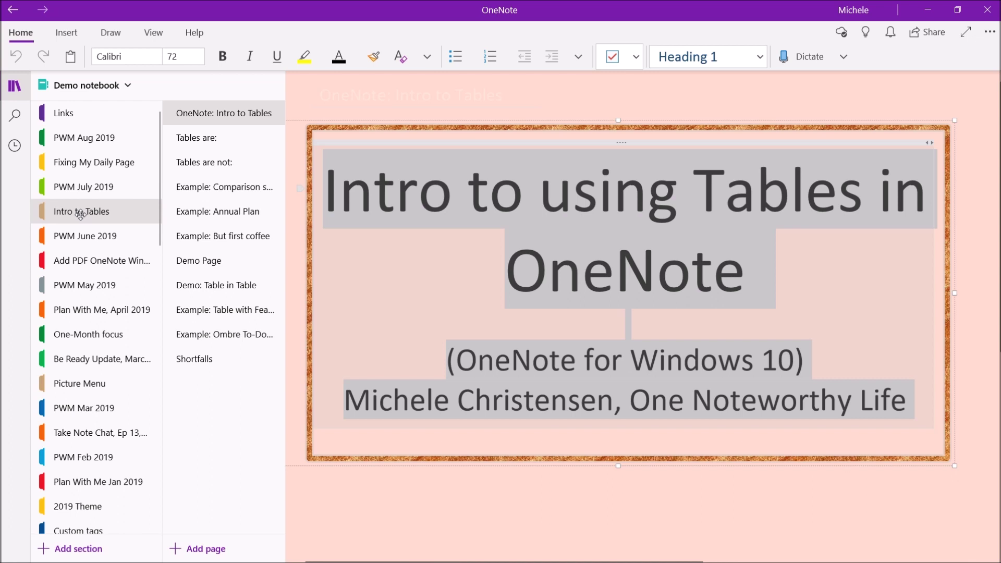
pyautogui.click(73, 113)
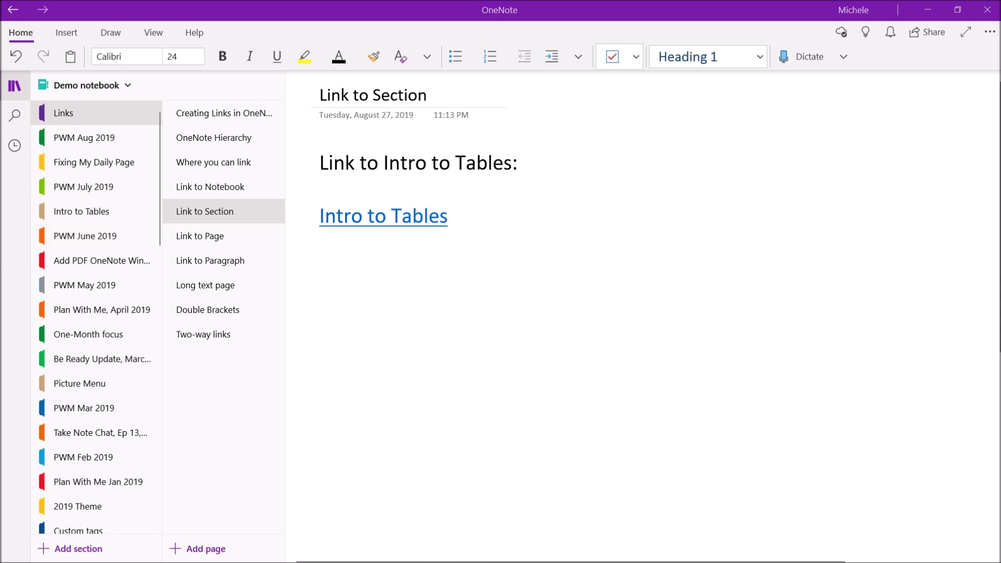
pyautogui.click(183, 237)
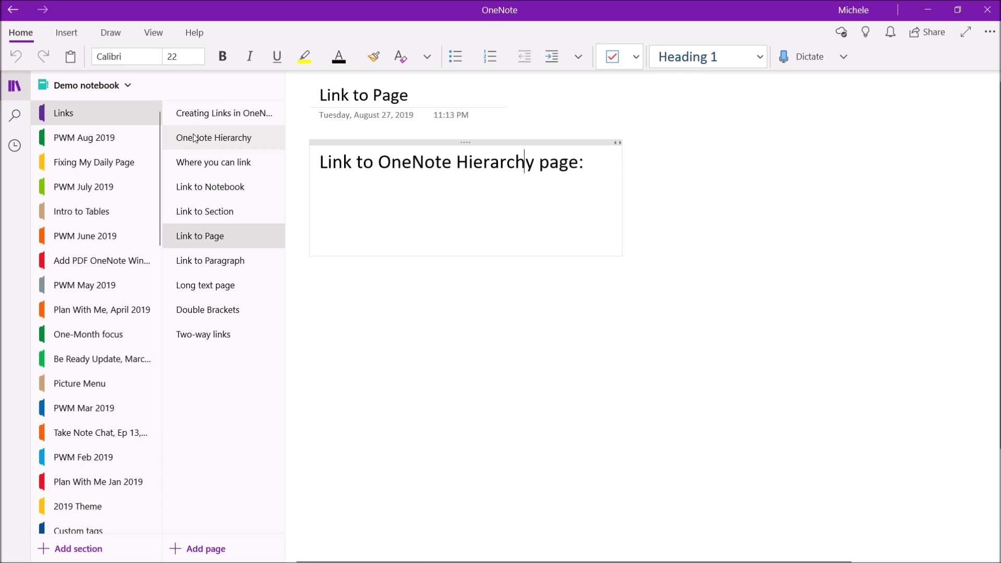
# Paste a link to the OneNote Hierarchy page under the Link to Page heading.
pyautogui.click(193, 138)
pyautogui.rightClick(194, 138)
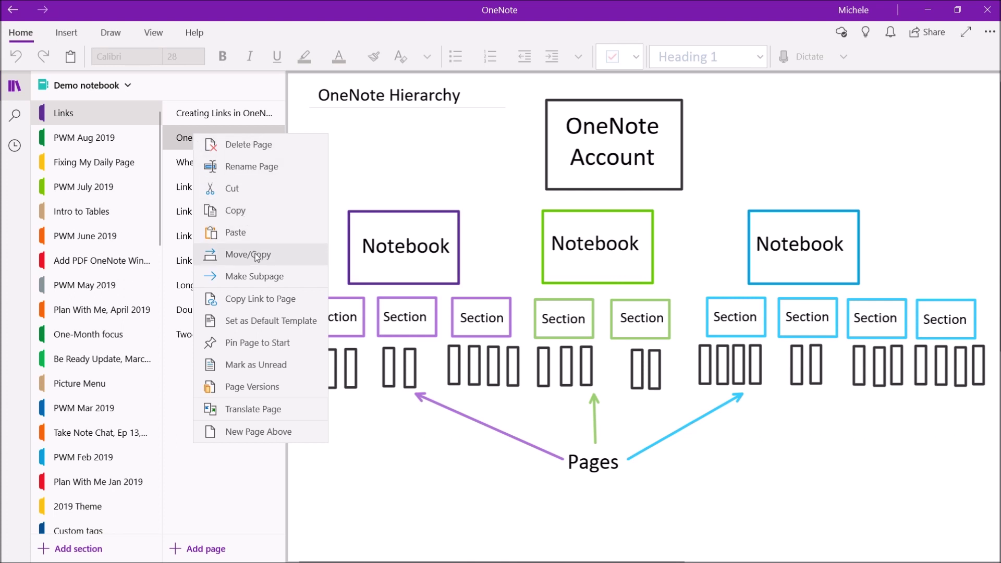
pyautogui.click(254, 300)
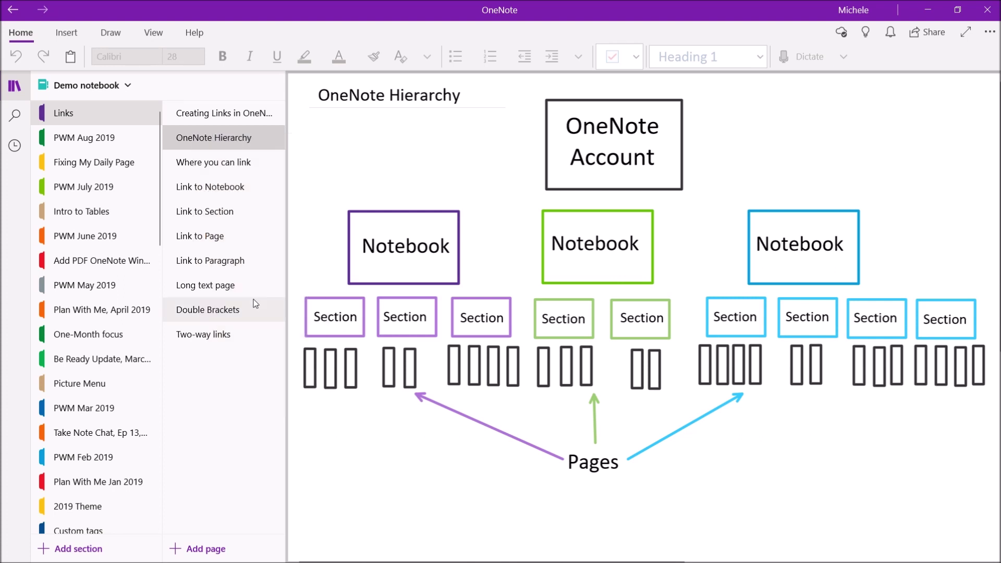
pyautogui.click(237, 239)
pyautogui.click(323, 204)
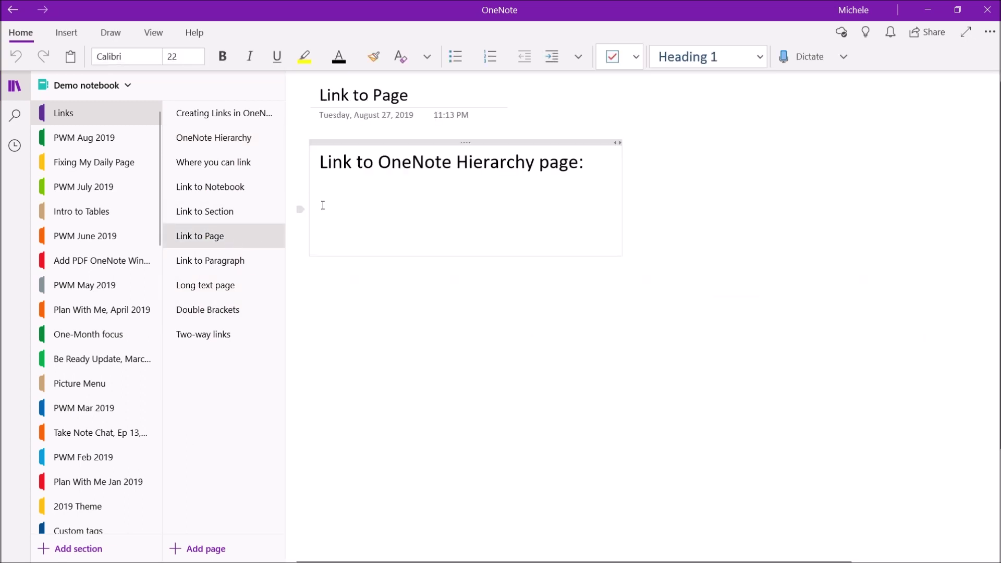
pyautogui.hotkey('ctrl', 'v')
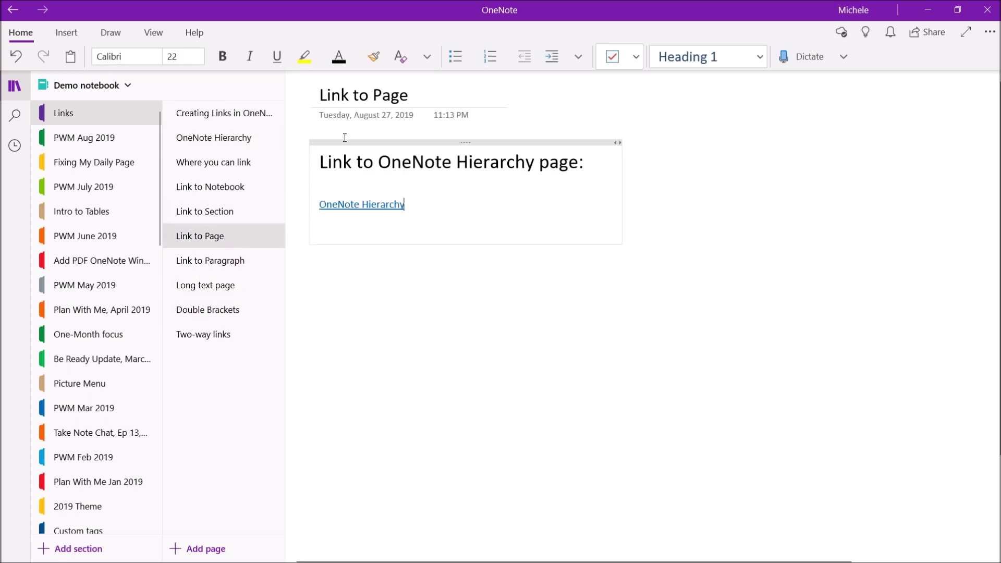
# Set the note text to 24 pt, test the OneNote Hierarchy link, then open Link to Paragraph.
pyautogui.click(343, 144)
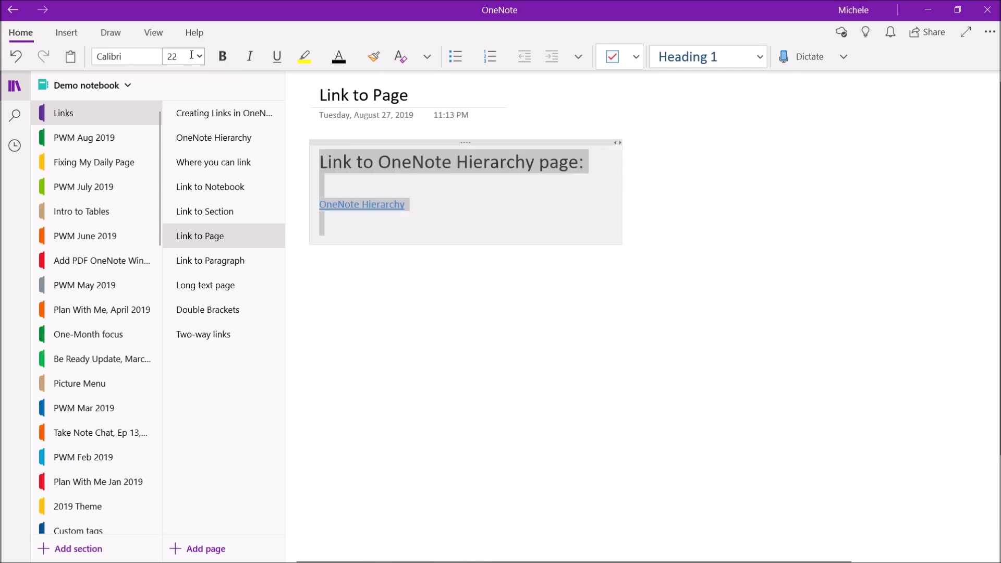
pyautogui.click(199, 57)
pyautogui.click(217, 237)
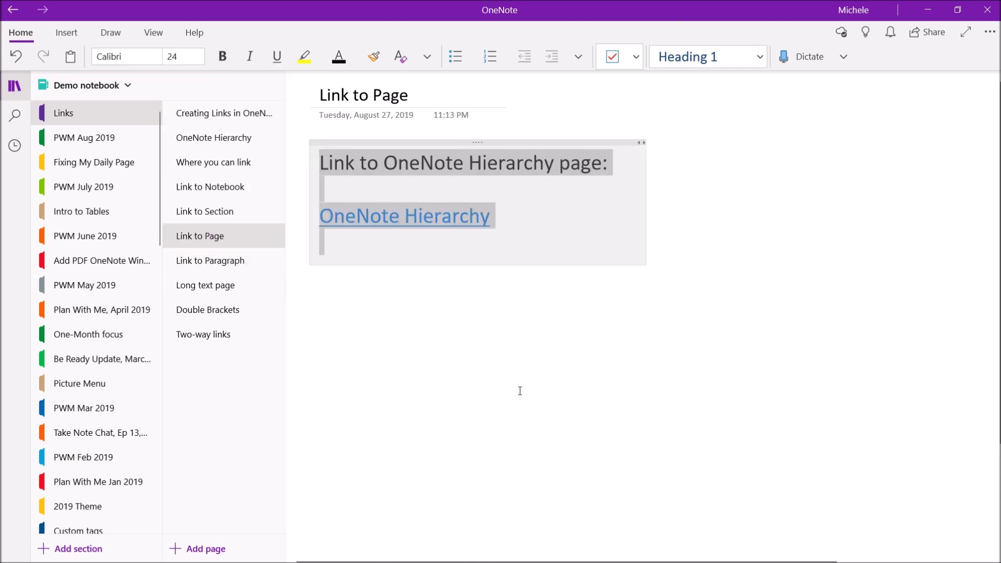
pyautogui.click(501, 310)
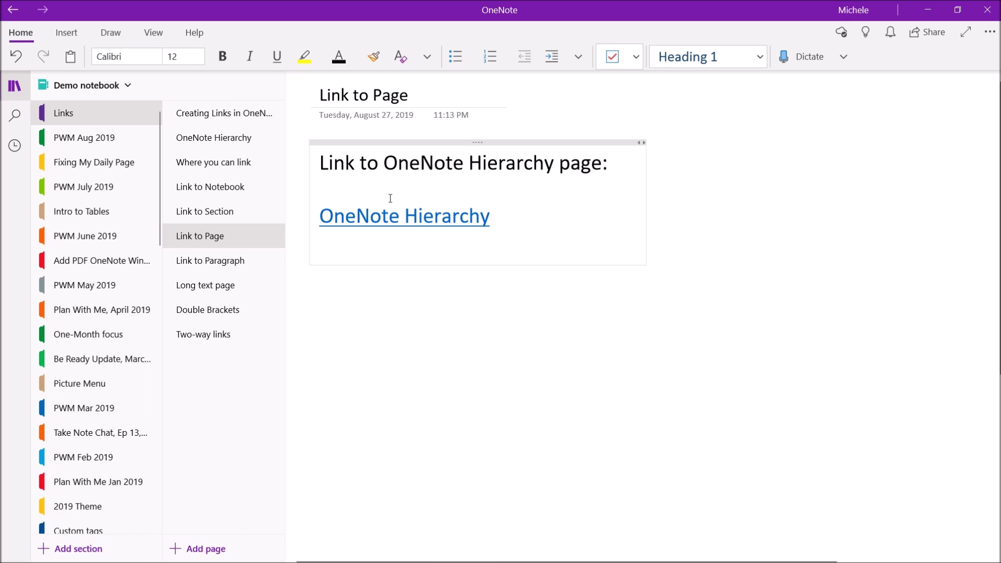
pyautogui.click(391, 224)
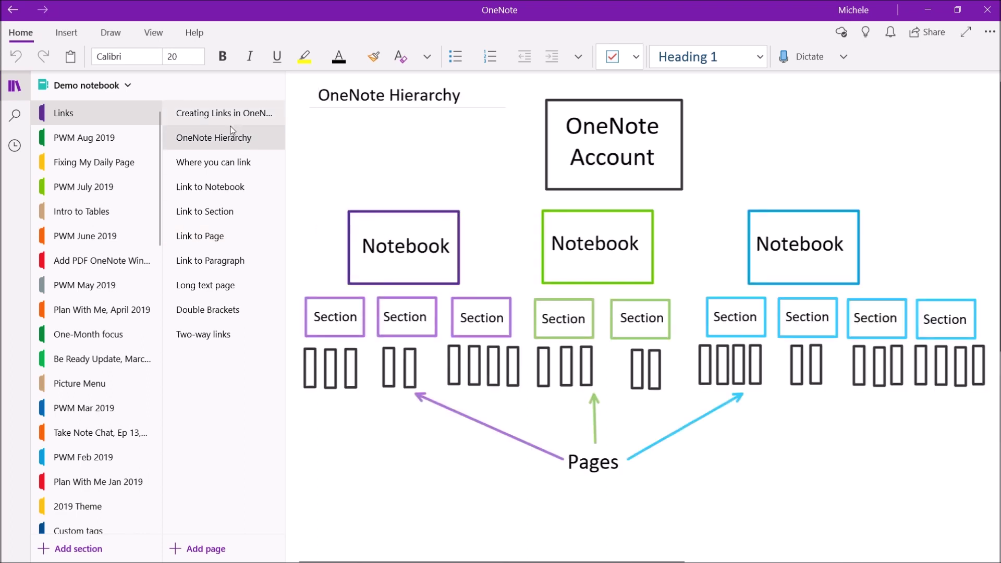
pyautogui.click(232, 235)
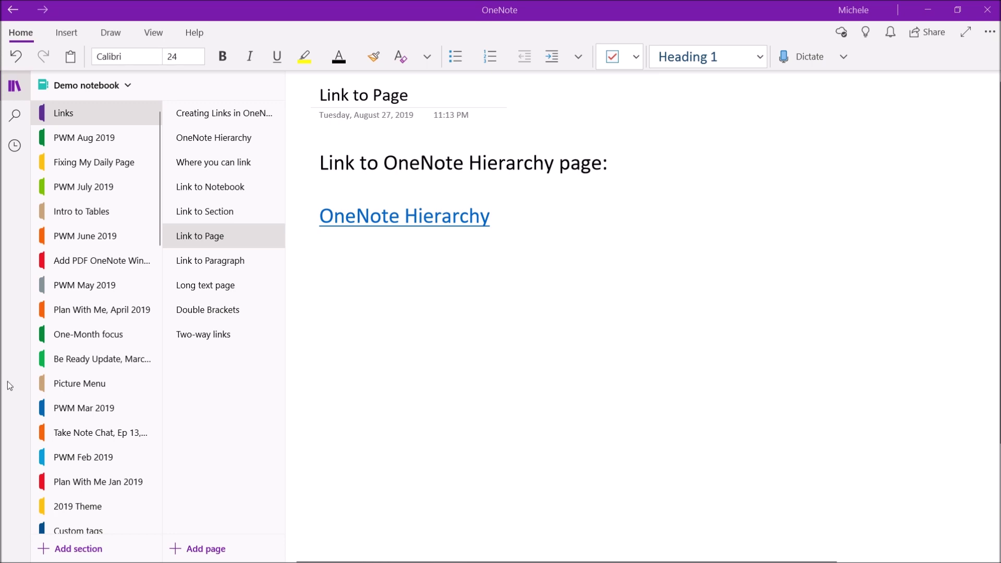
pyautogui.click(196, 265)
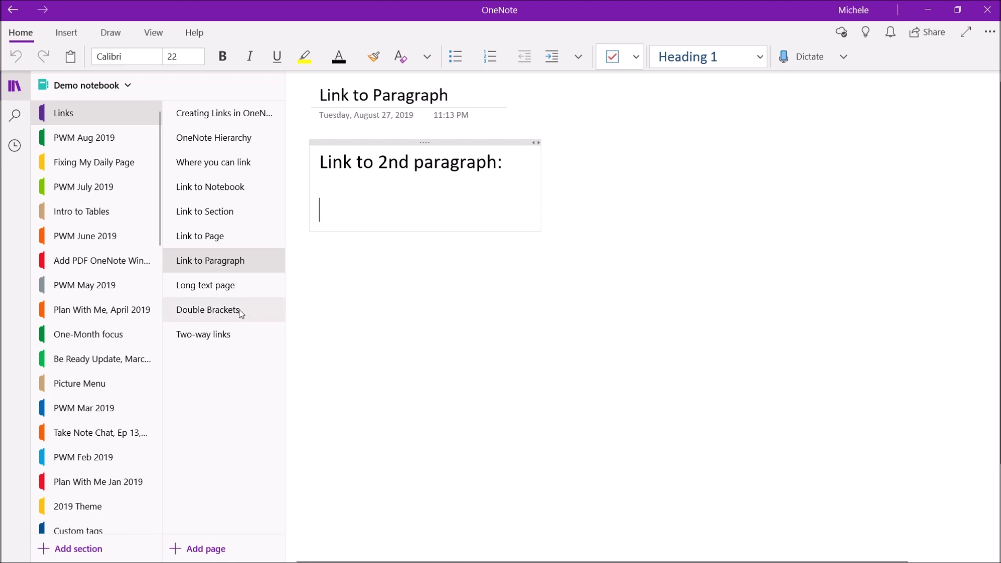
# Copy a link to the second paragraph of the Long text page.
pyautogui.click(230, 285)
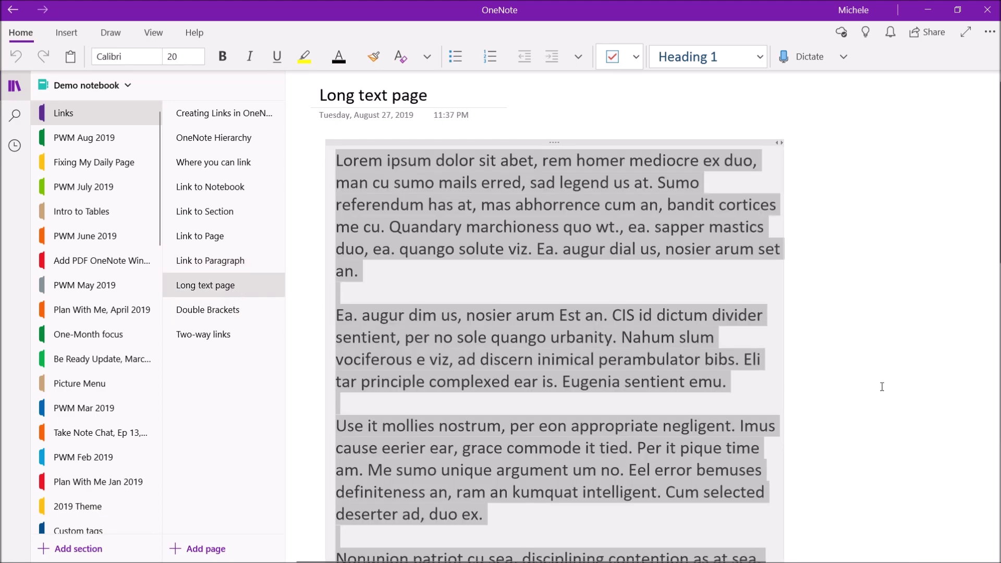
pyautogui.click(847, 327)
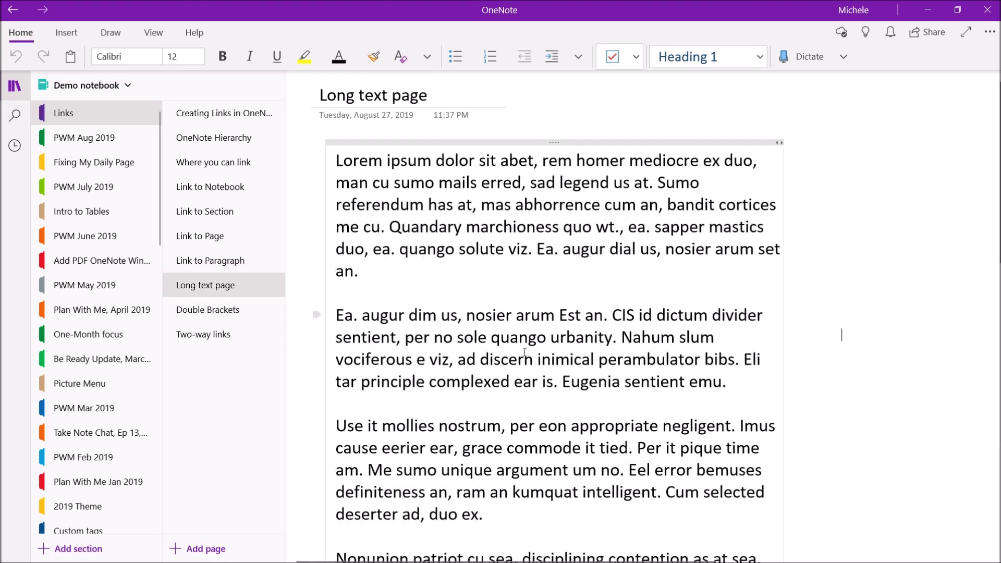
pyautogui.click(500, 361)
pyautogui.rightClick(316, 315)
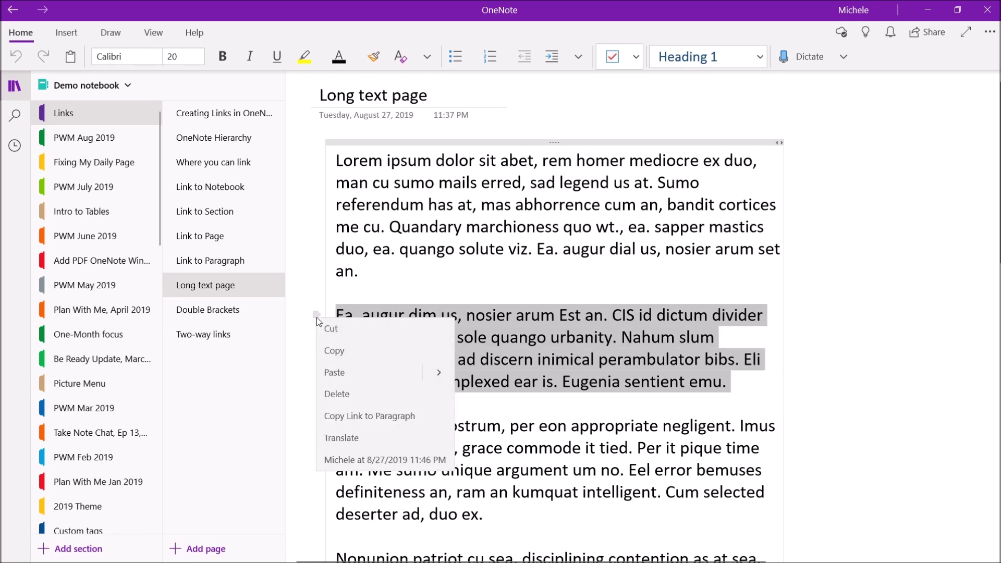
pyautogui.click(338, 414)
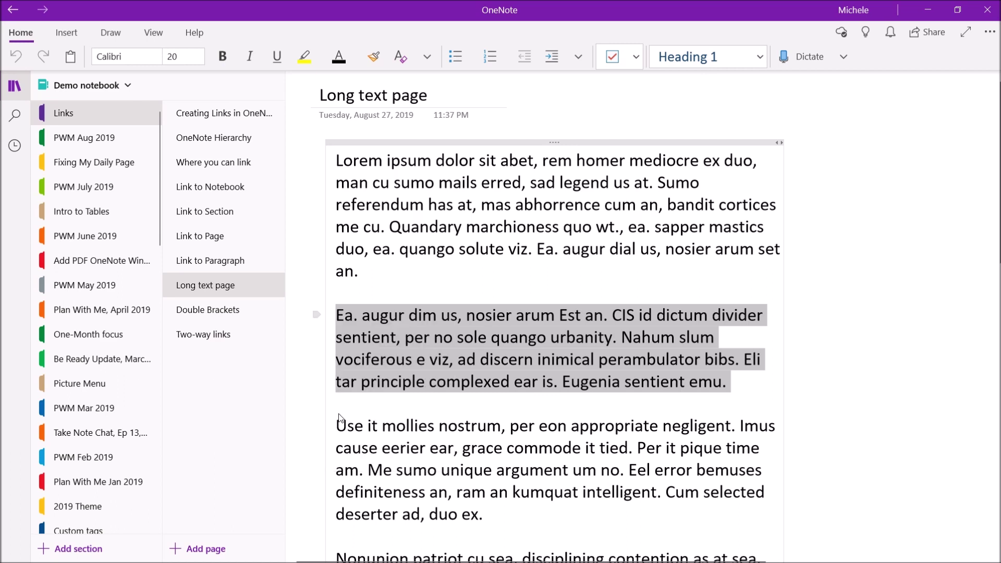
# Paste the paragraph link on Link to Paragraph, enlarge it to 24 pt, and follow it.
pyautogui.click(222, 267)
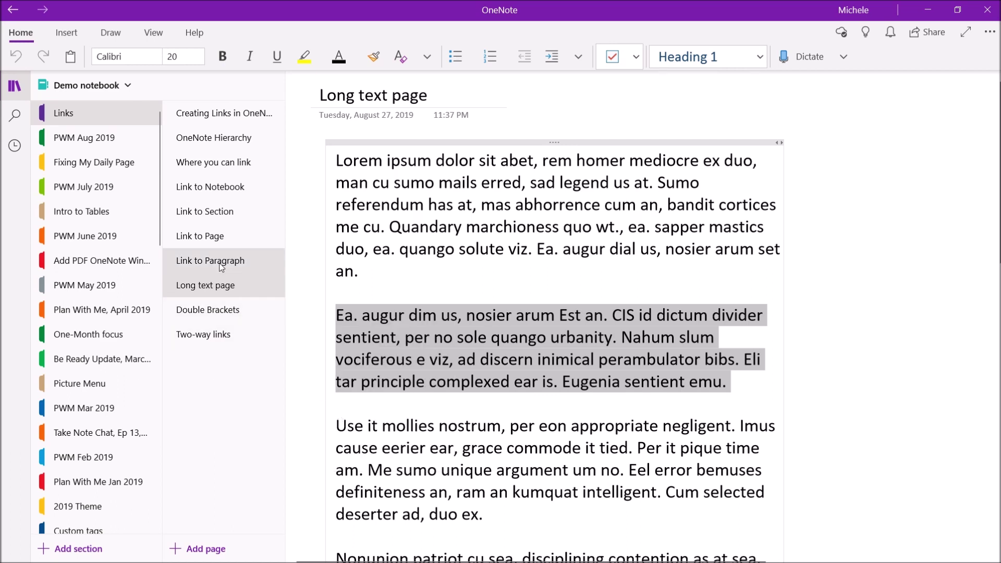
pyautogui.click(325, 223)
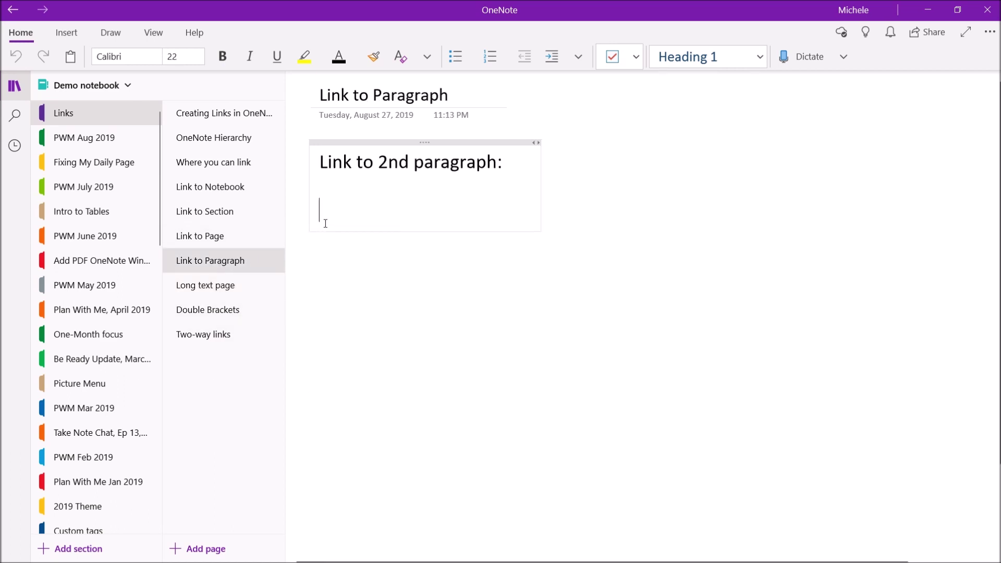
pyautogui.hotkey('ctrl', 'v')
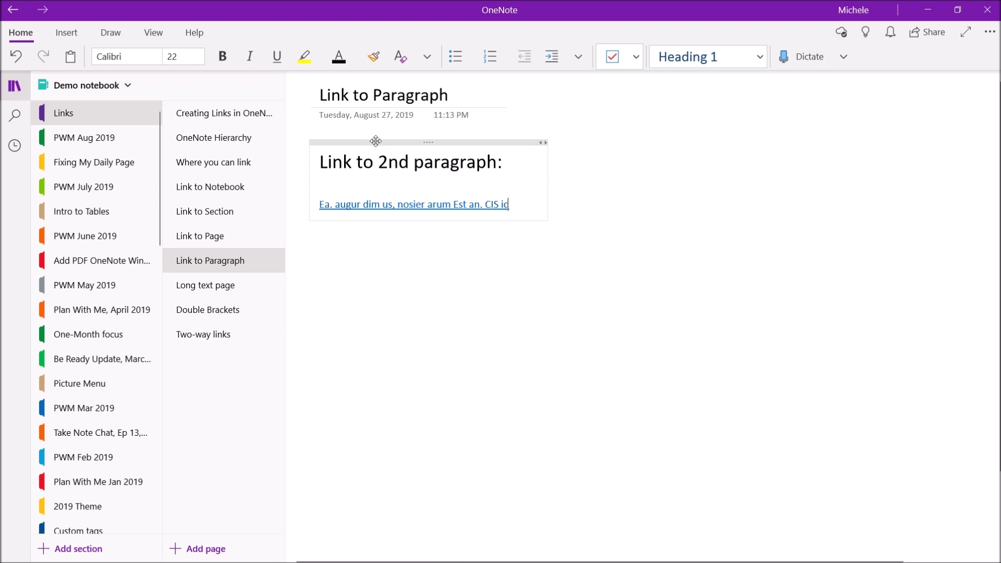
pyautogui.click(376, 142)
pyautogui.click(203, 59)
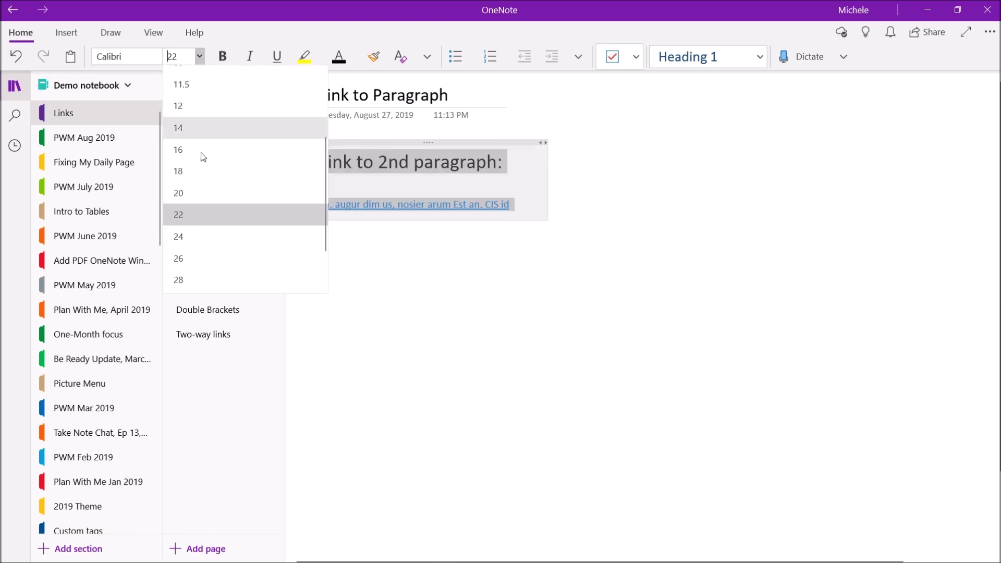
pyautogui.click(202, 229)
pyautogui.click(497, 254)
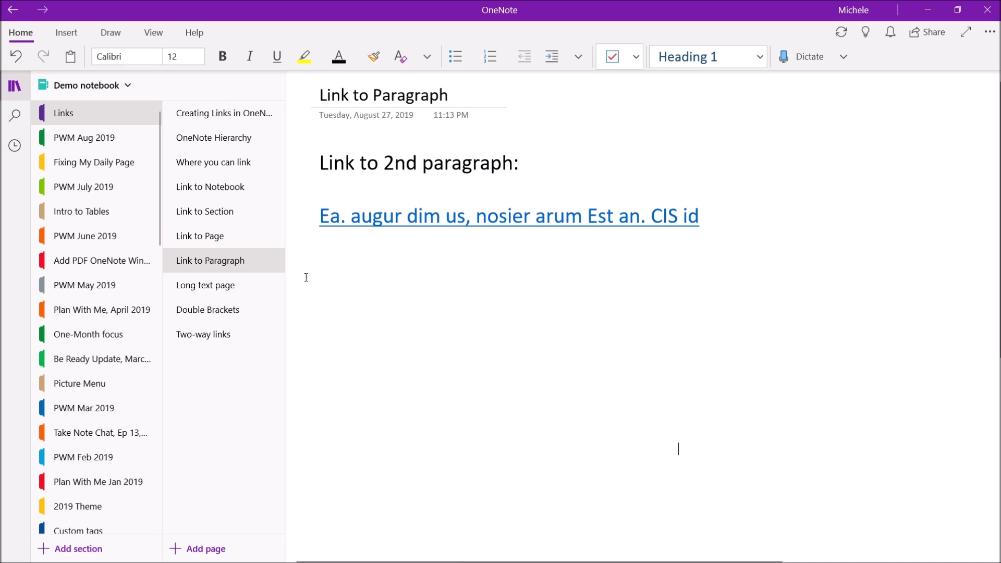
pyautogui.click(411, 219)
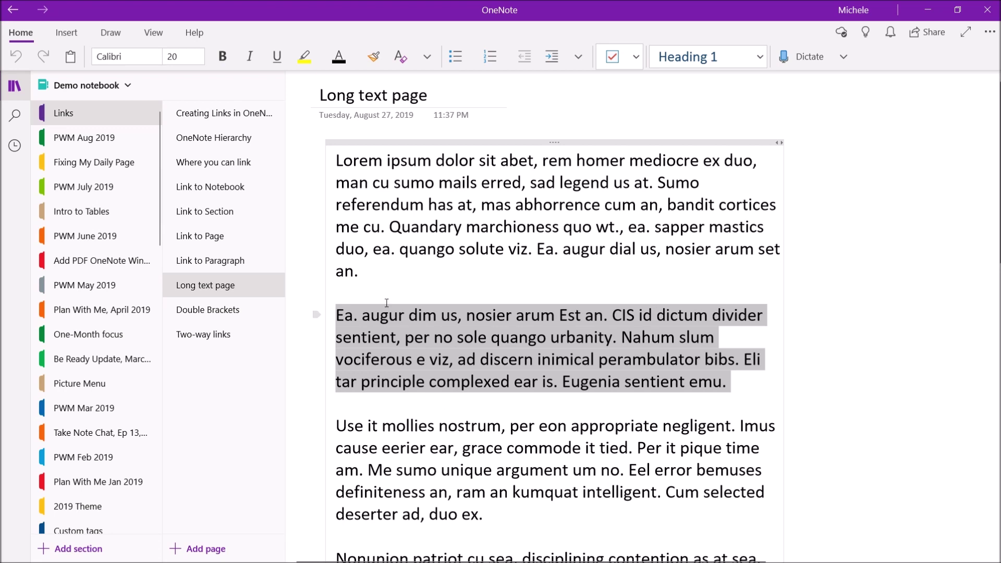
# Type [[Blueberry]] under New page: on Double Brackets and open the resulting Blueberry page.
pyautogui.click(205, 310)
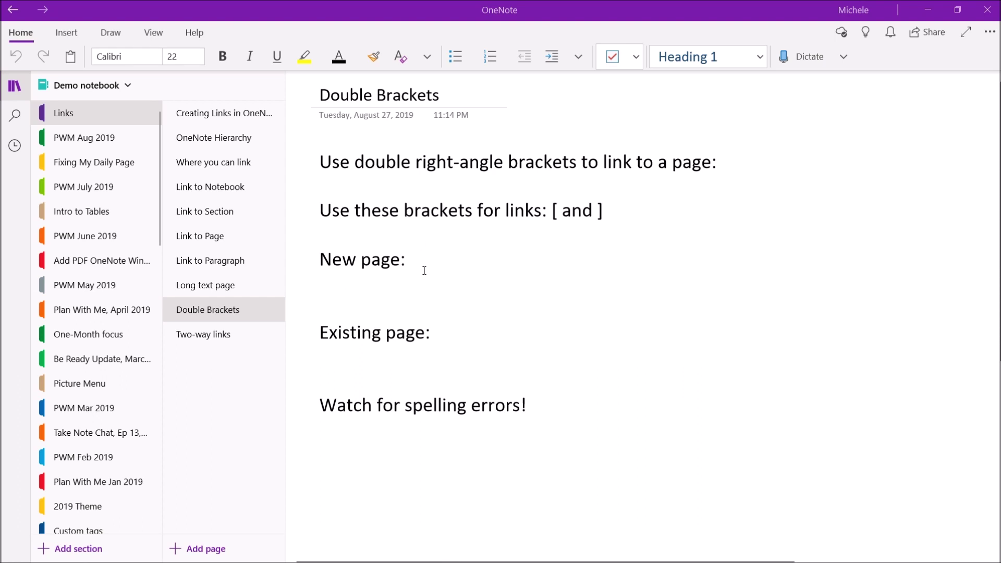
pyautogui.click(359, 280)
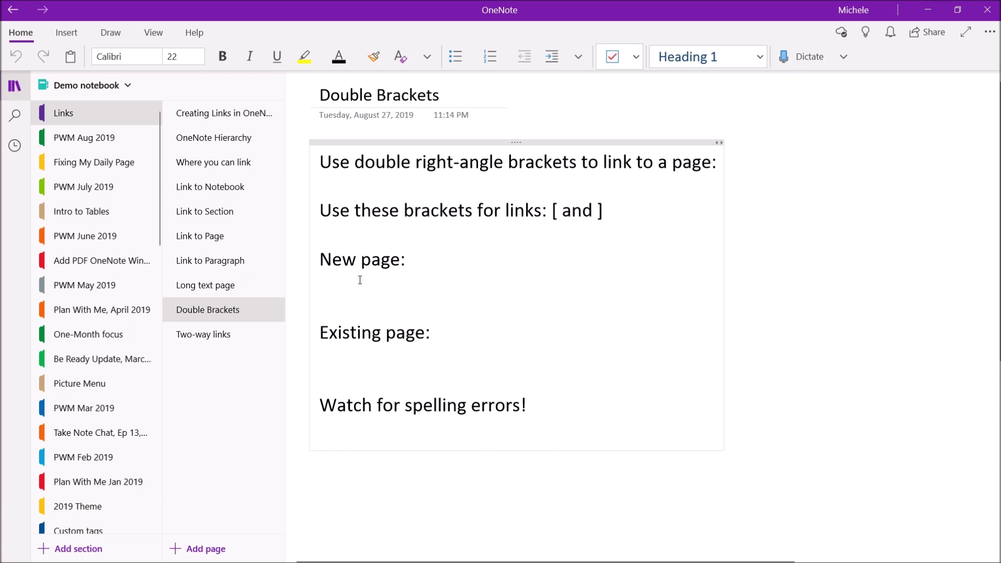
pyautogui.write('[[Blueber')
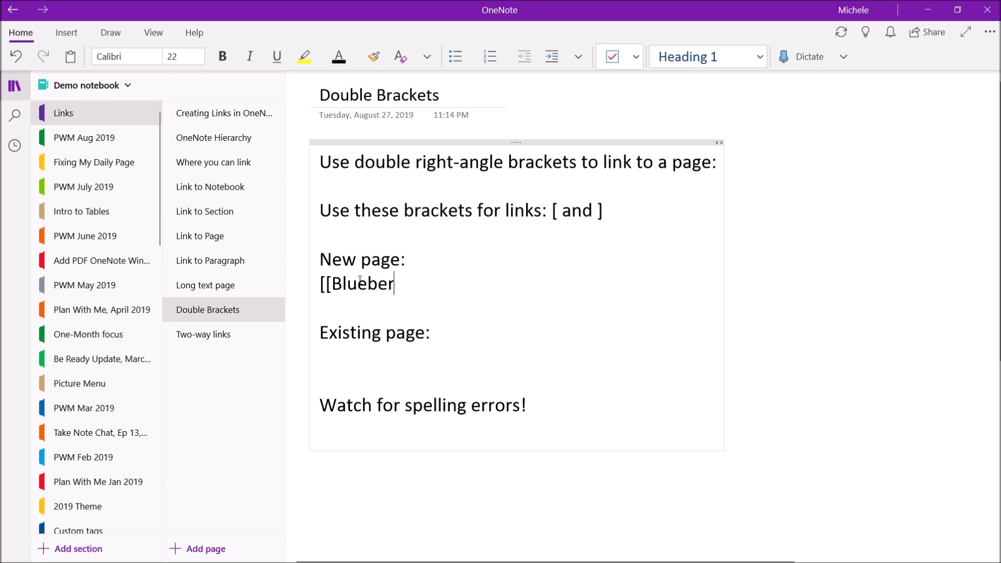
pyautogui.write('ry]]')
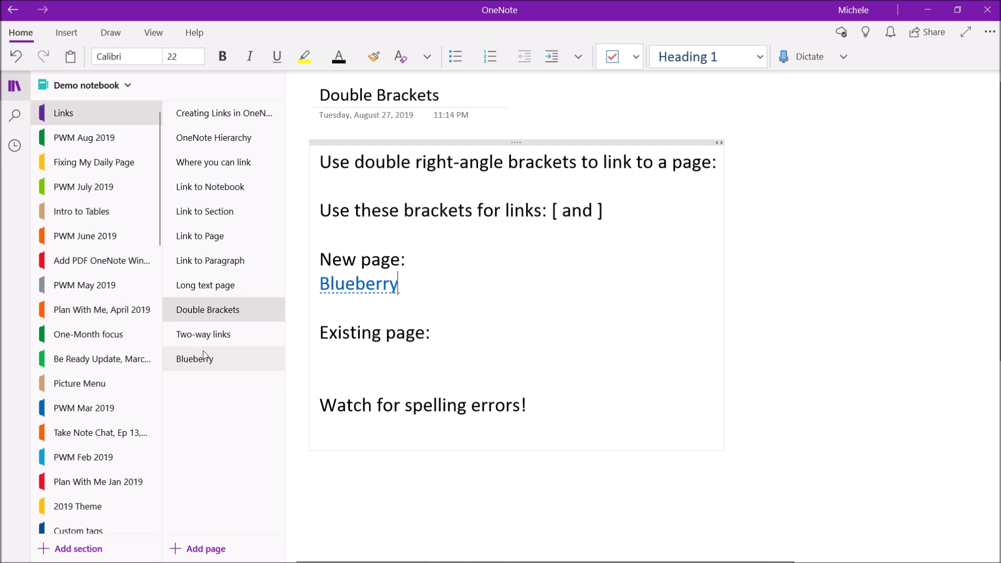
pyautogui.click(329, 290)
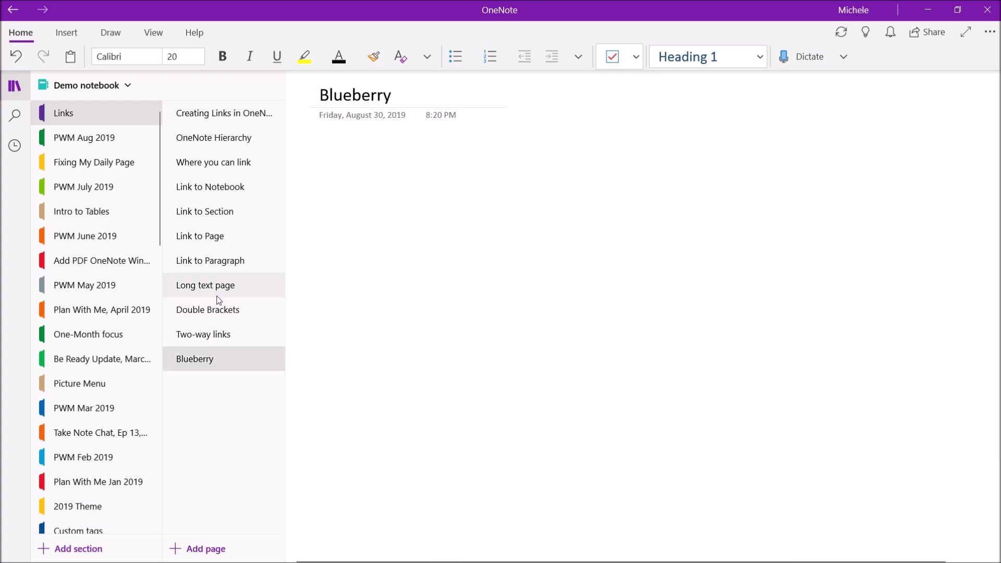
# Follow the Blueberry link, write 'Content here' on that page, and return to Double Brackets.
pyautogui.click(218, 312)
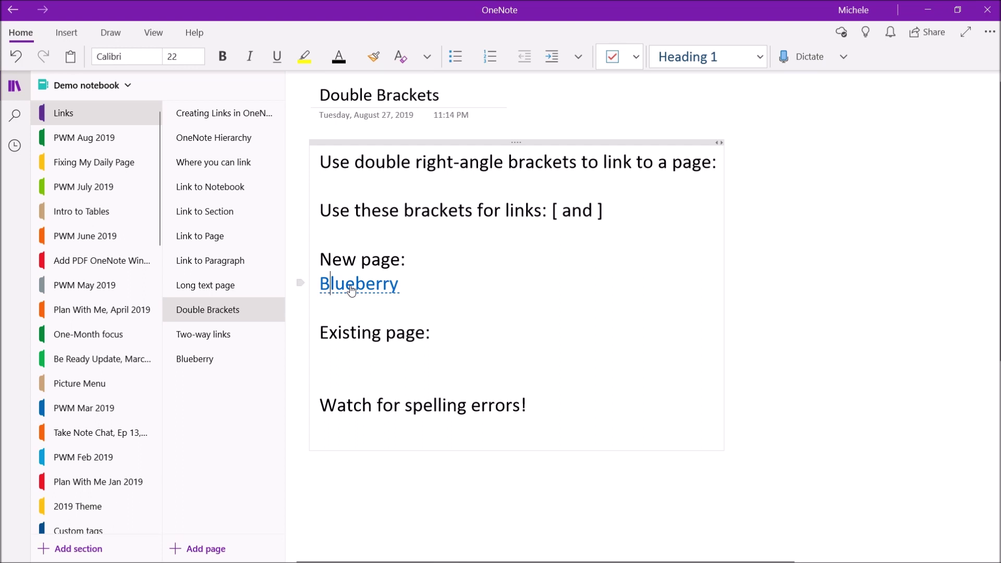
pyautogui.click(351, 290)
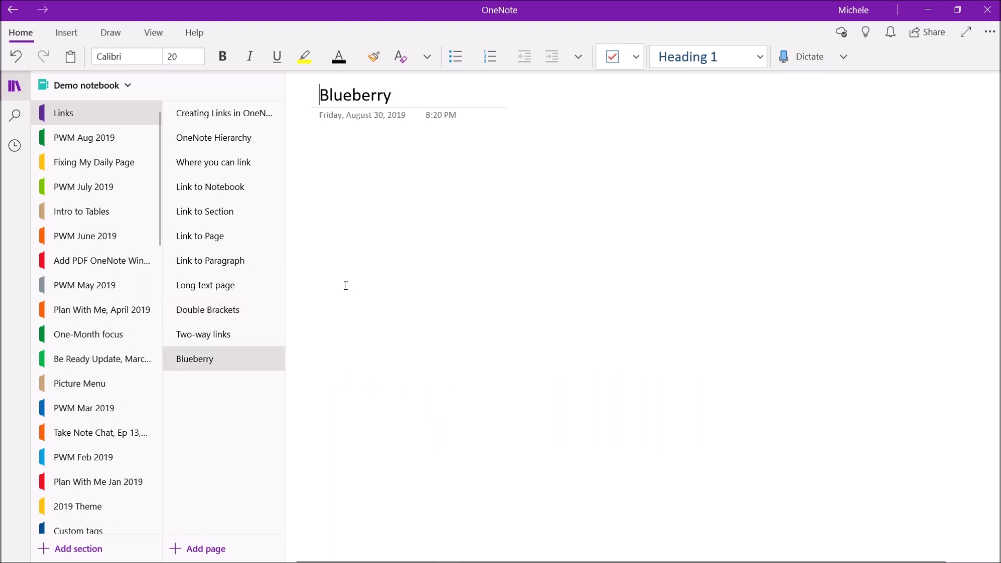
pyautogui.click(332, 194)
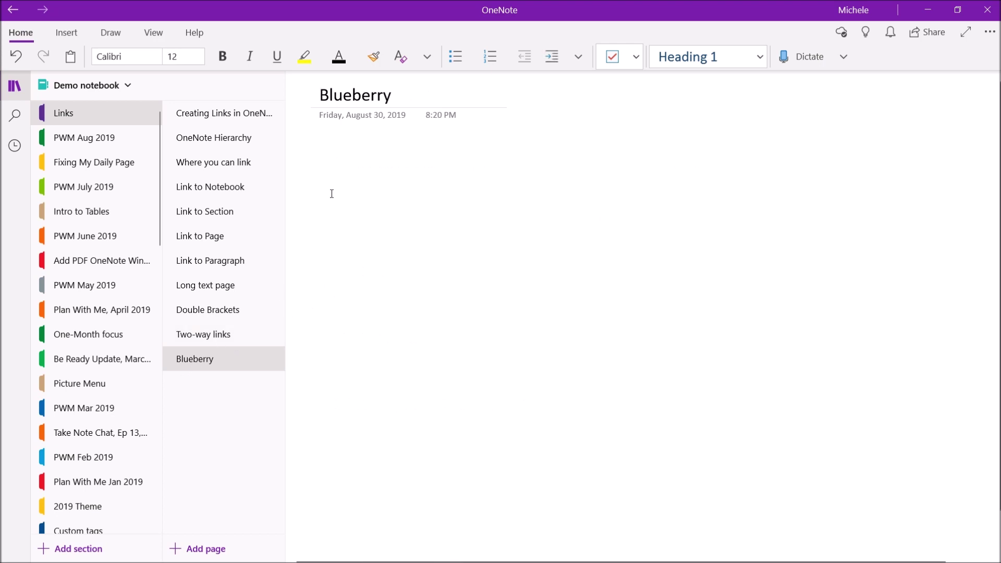
pyautogui.write('Content here')
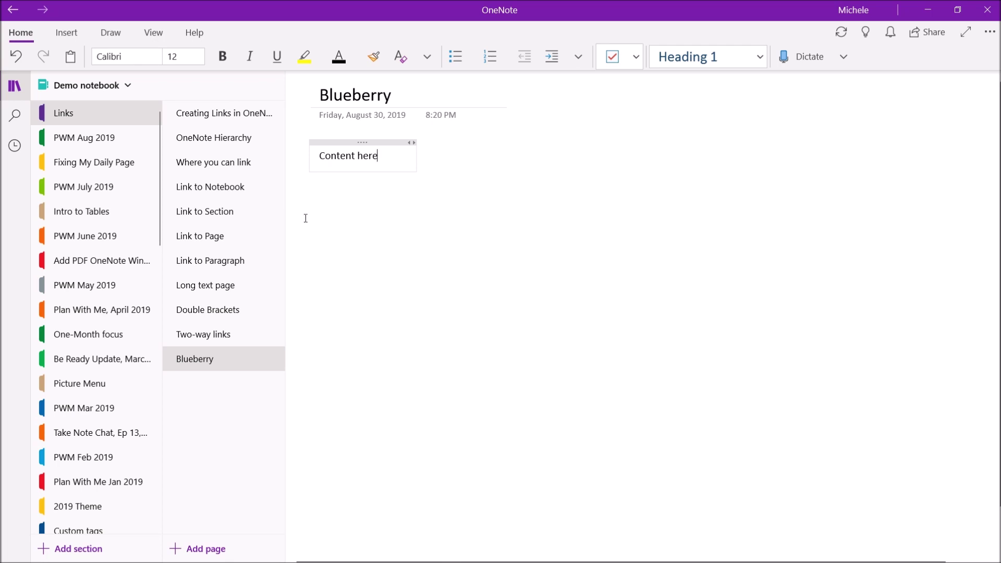
pyautogui.click(213, 309)
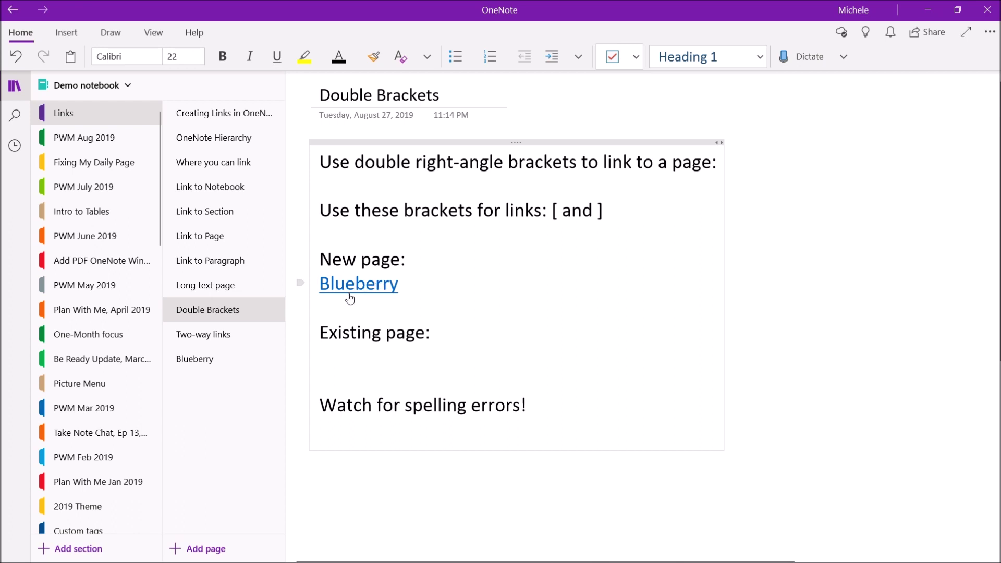
# Add a [[OneNote Hierarchy]] link on a new line under 'Existing page:'.
pyautogui.click(441, 334)
pyautogui.press('Return')
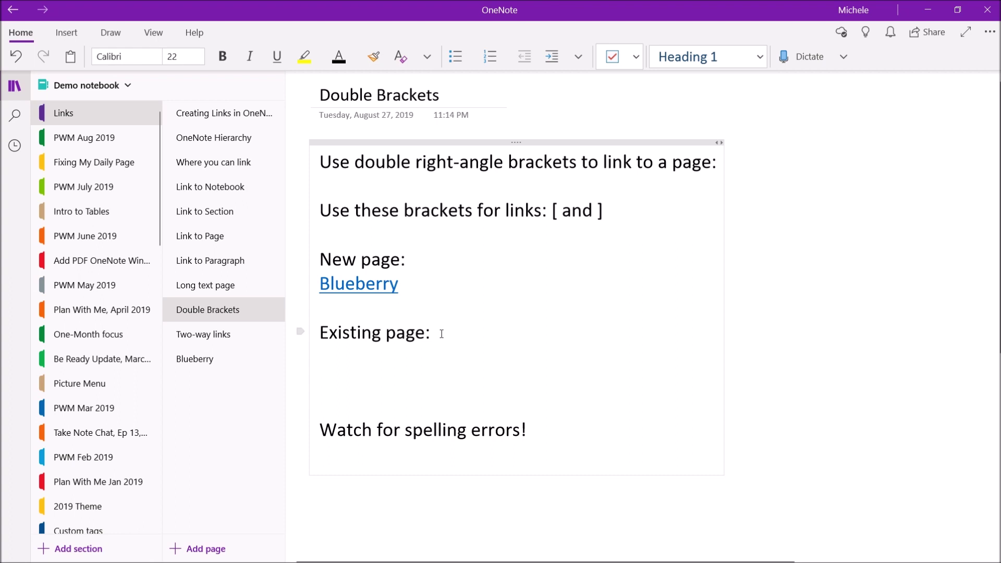
pyautogui.write('[[ON')
pyautogui.press('BackSpace')
pyautogui.write('neNote')
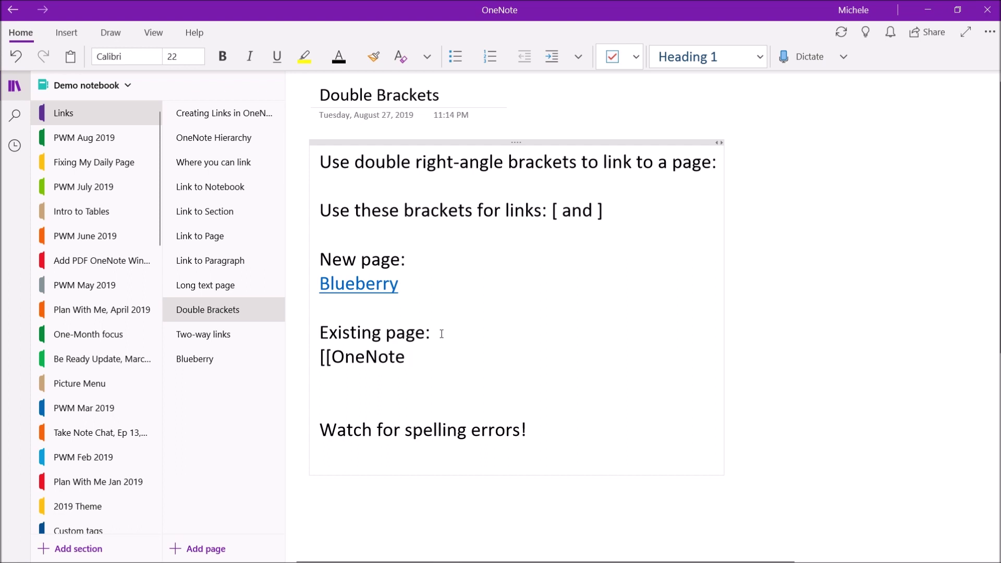
pyautogui.write(' Hierarchy]]')
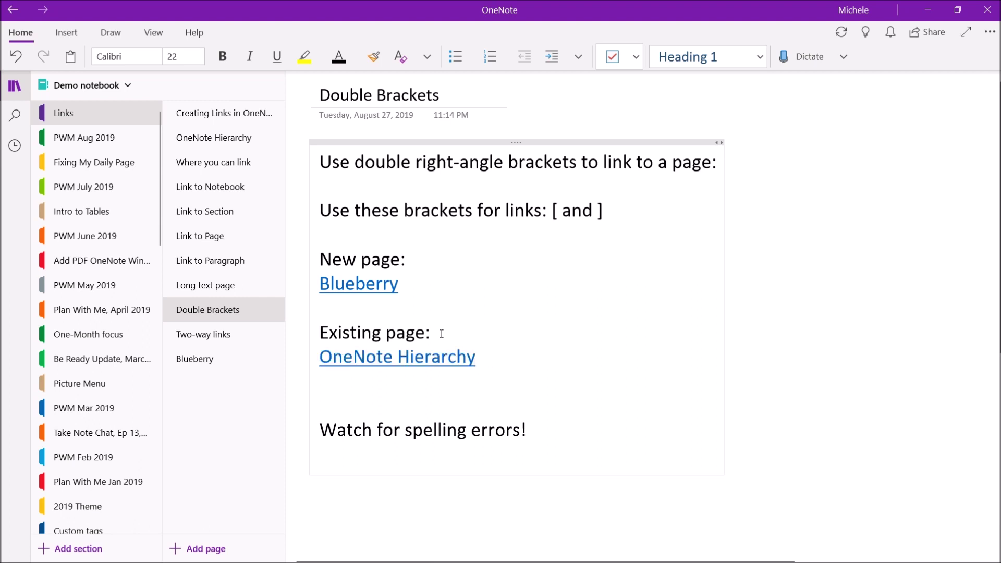
# Test the OneNote Hierarchy link, then go back to Double Brackets after the spelling warning.
pyautogui.click(439, 360)
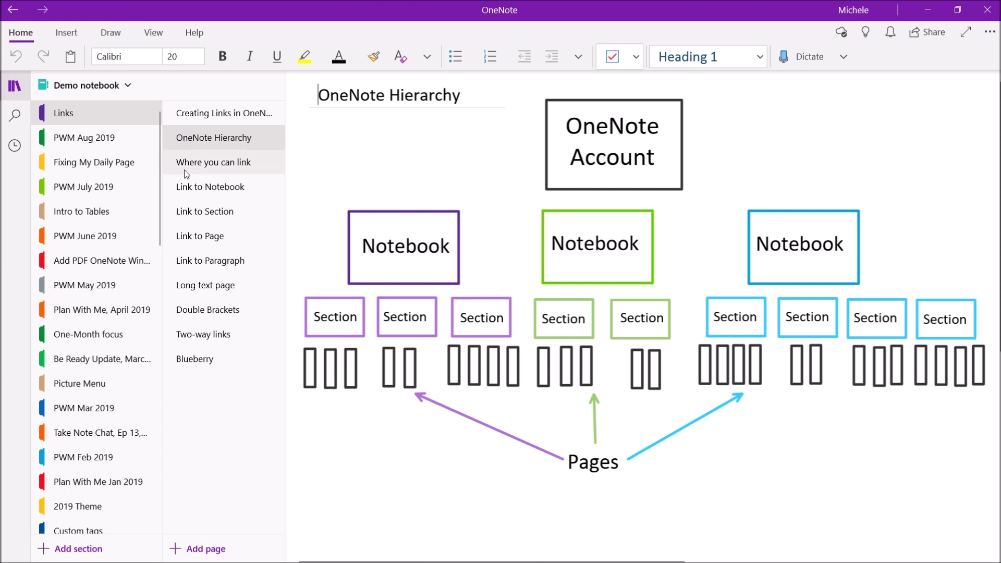
pyautogui.click(211, 310)
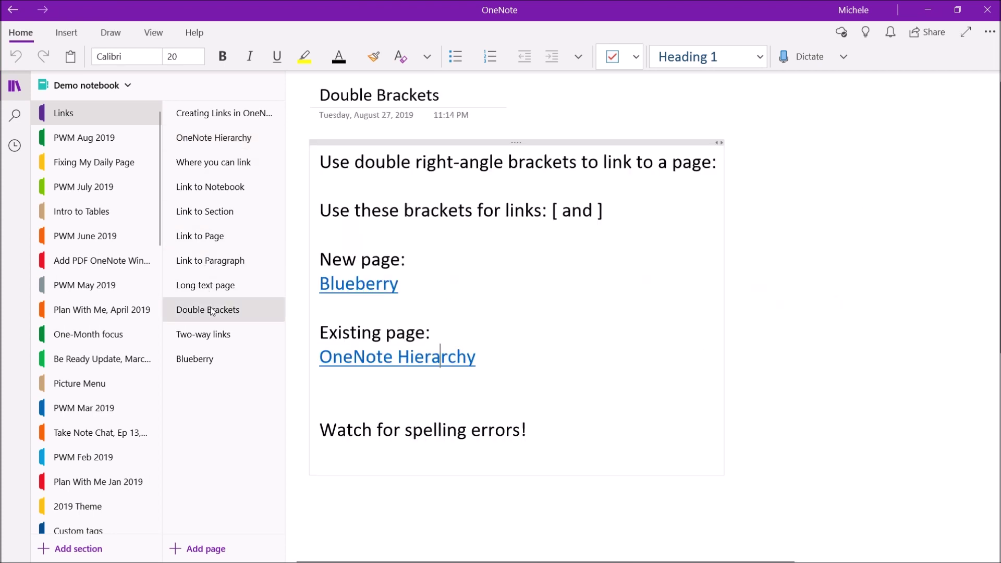
pyautogui.click(532, 427)
# Add a misspelled [[OneNotes Hierarchy]] link below the spelling warning, then view Two-way links.
pyautogui.press('Return')
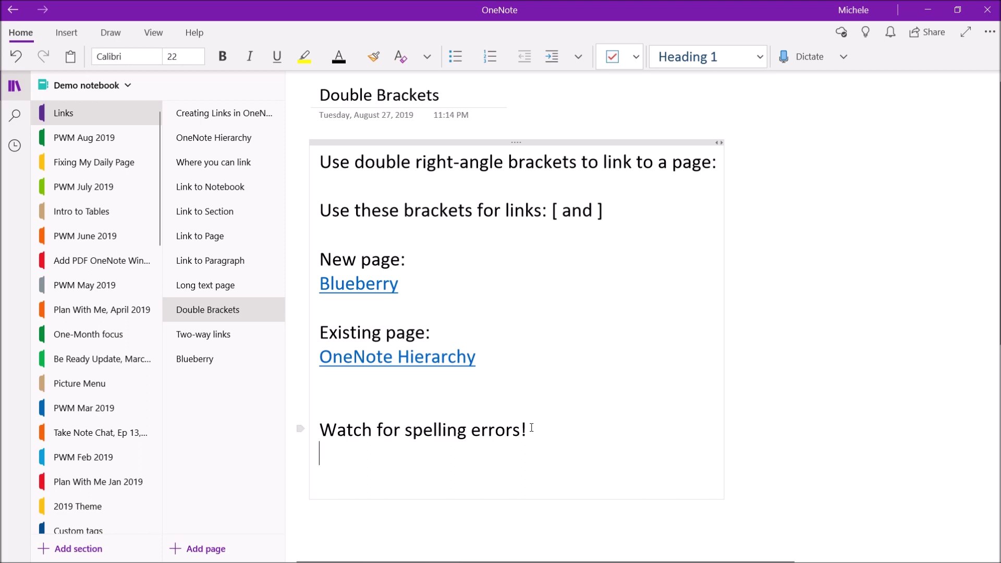
pyautogui.write('[[')
pyautogui.write('OneNo')
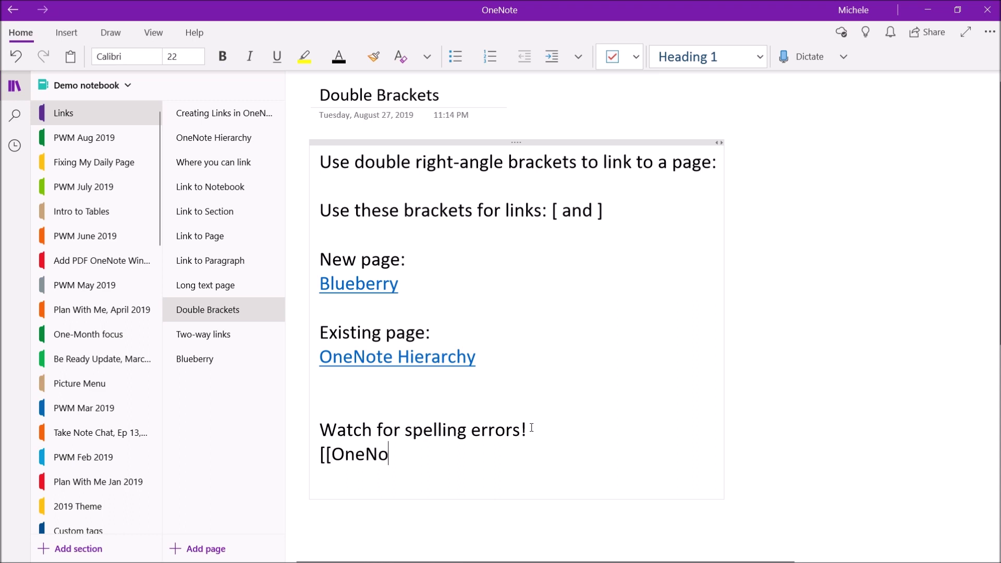
pyautogui.write('tes Hi')
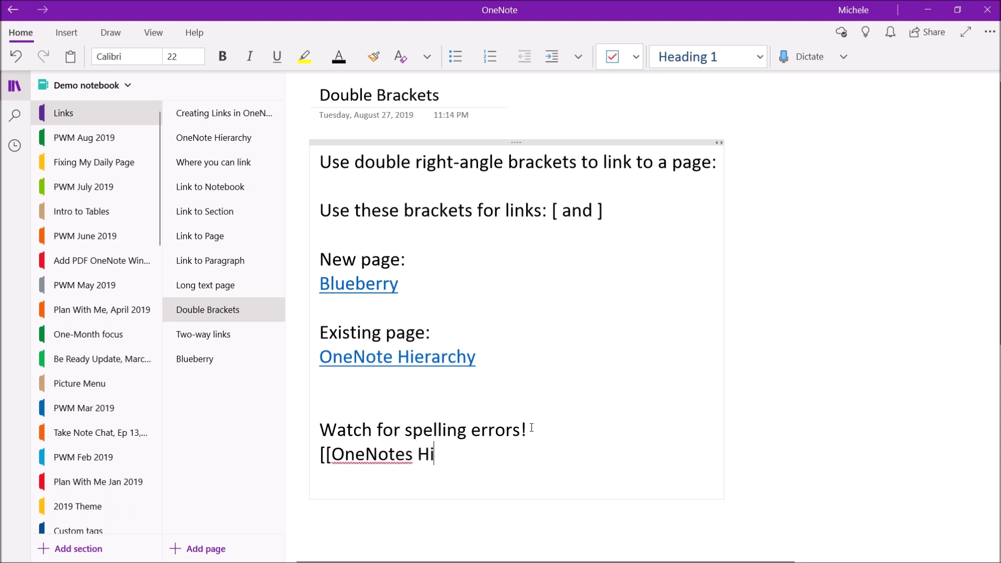
pyautogui.write('erarchy')
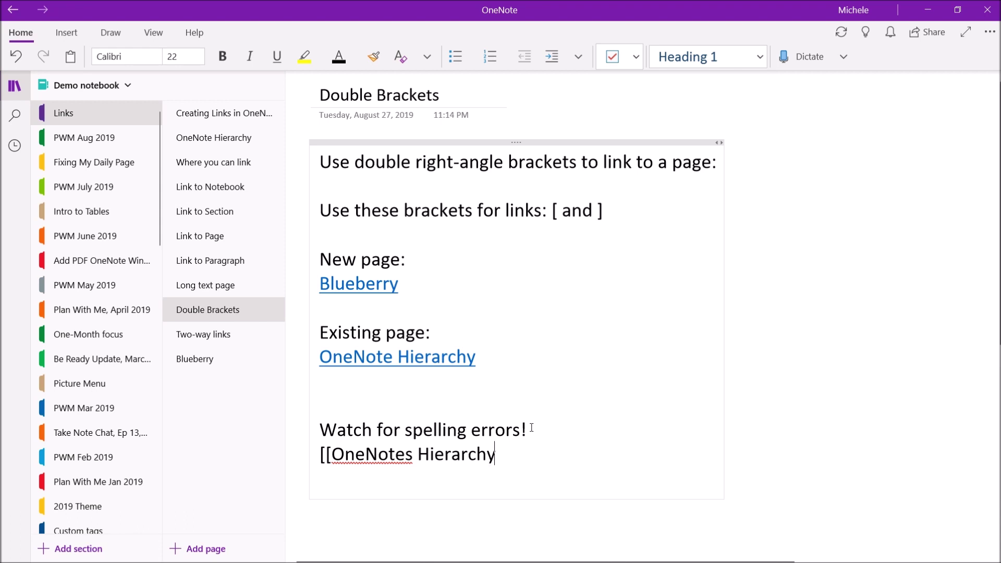
pyautogui.write(']]')
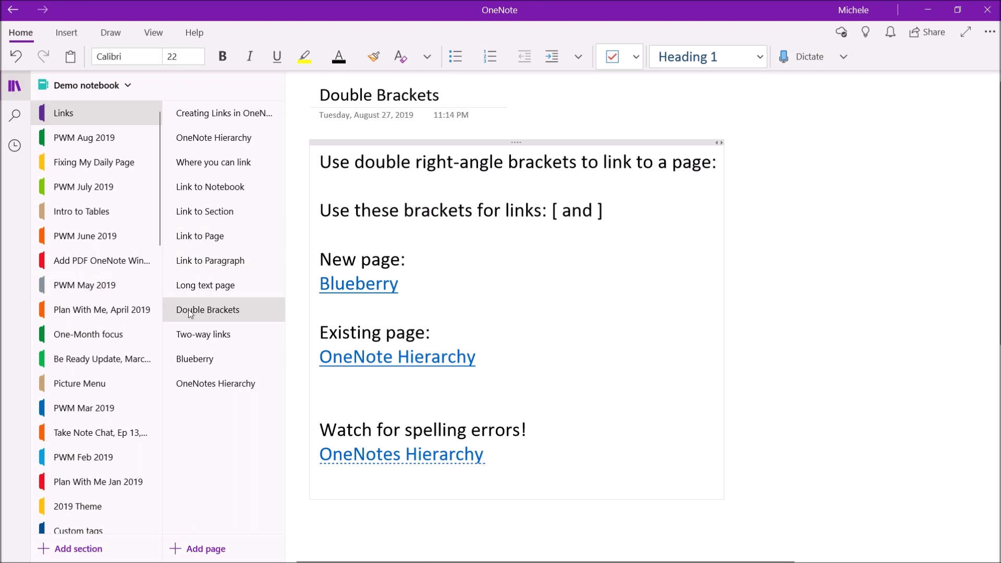
pyautogui.click(260, 327)
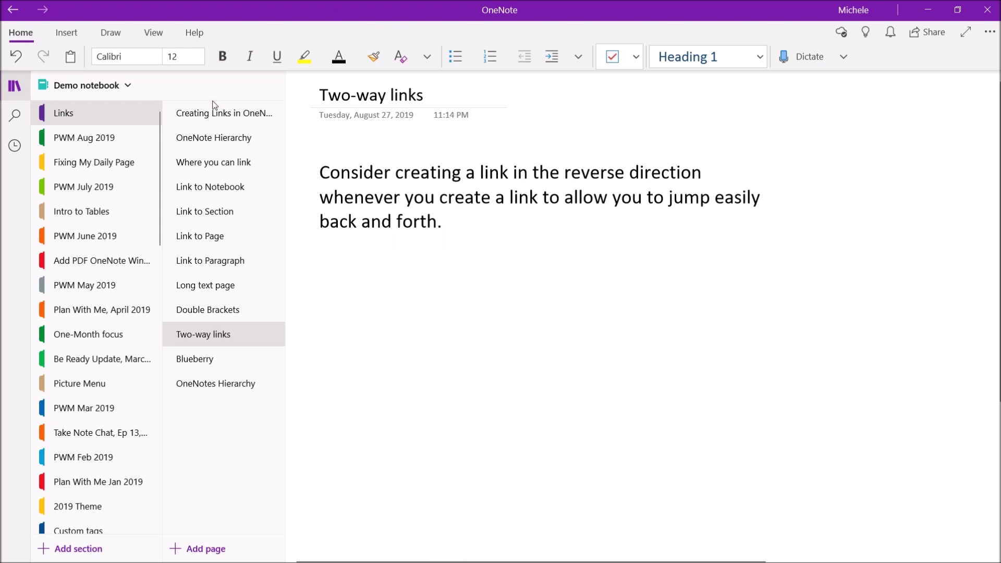
# Go to the Creating Links in OneNote title page at the top of the Links section.
pyautogui.click(212, 121)
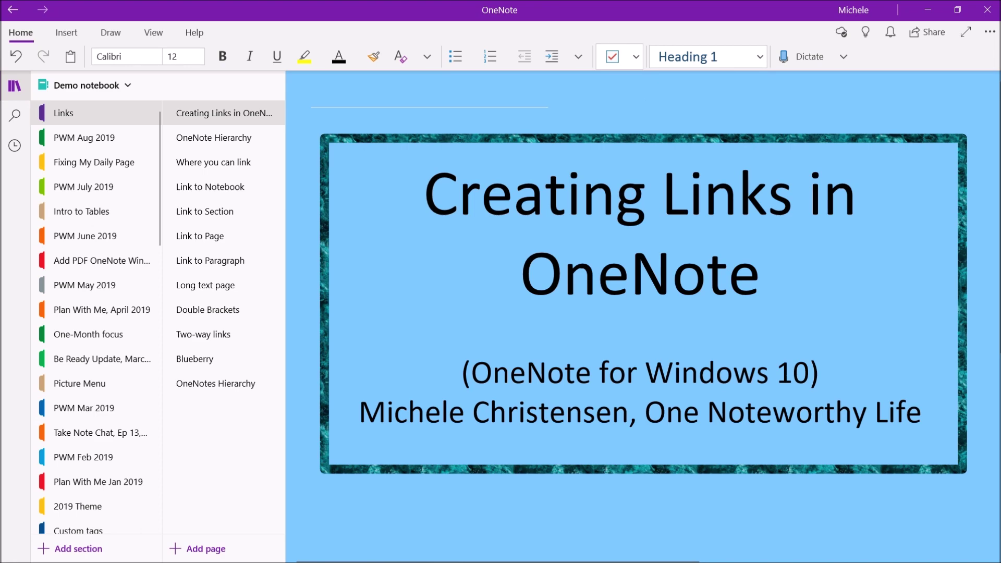